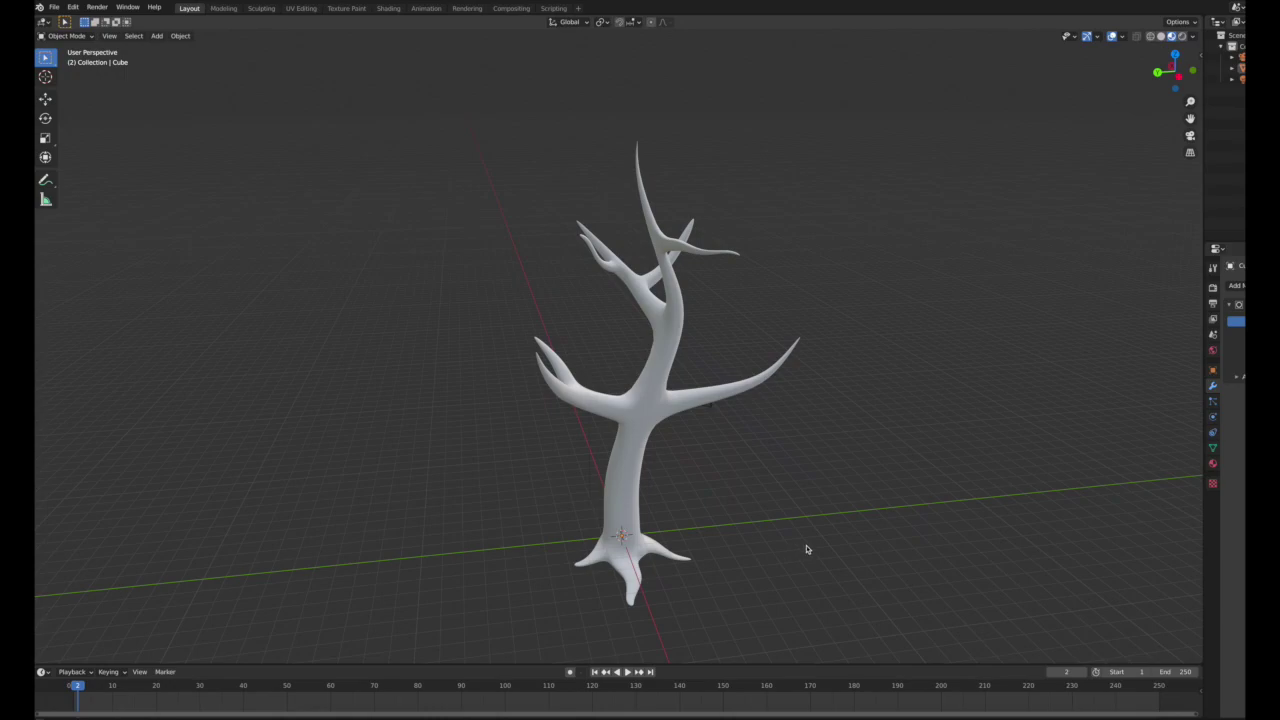
- Orbit the view around the finished branching tree to preview it
{"action": "mouse_move", "coordinate": [806, 549]}
{"action": "middle_mouse_down"}
{"action": "mouse_move", "coordinate": [906, 532]}
{"action": "mouse_move", "coordinate": [800, 552]}
{"action": "mouse_move", "coordinate": [560, 531]}
{"action": "middle_mouse_up"}
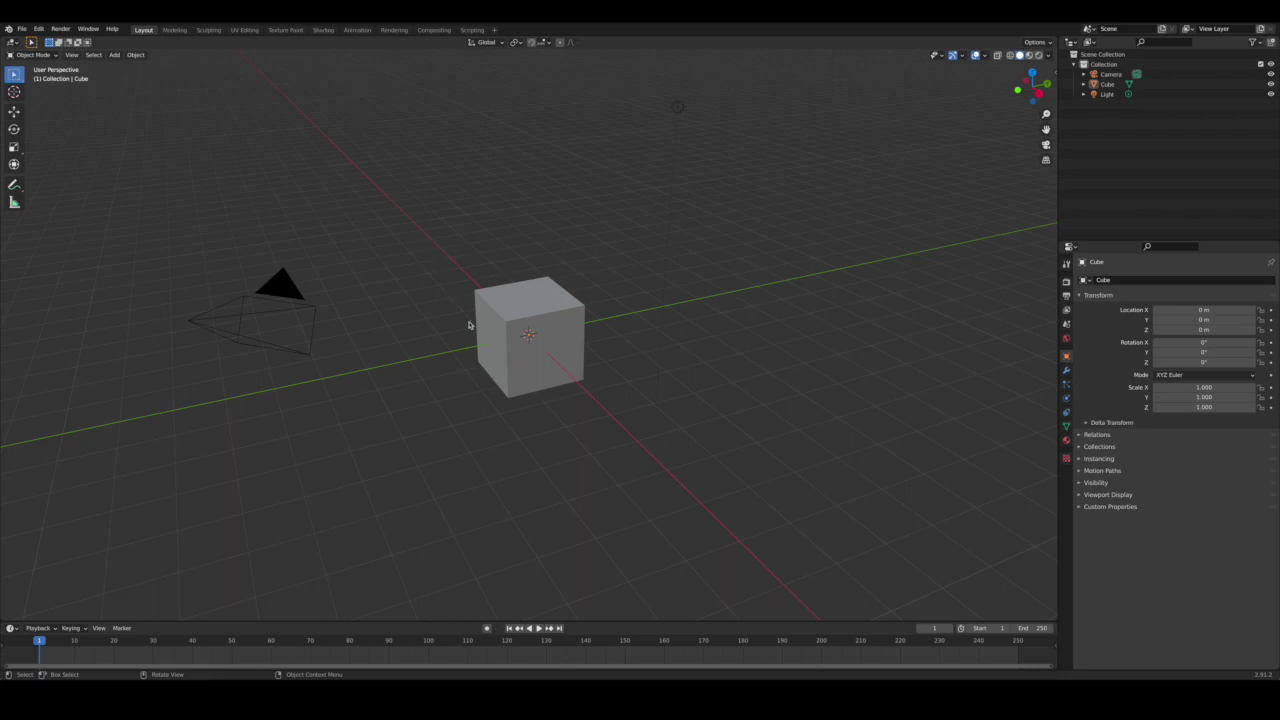
{"action": "middle_click_drag", "start_coordinate": [548, 457], "coordinate": [548, 457]}
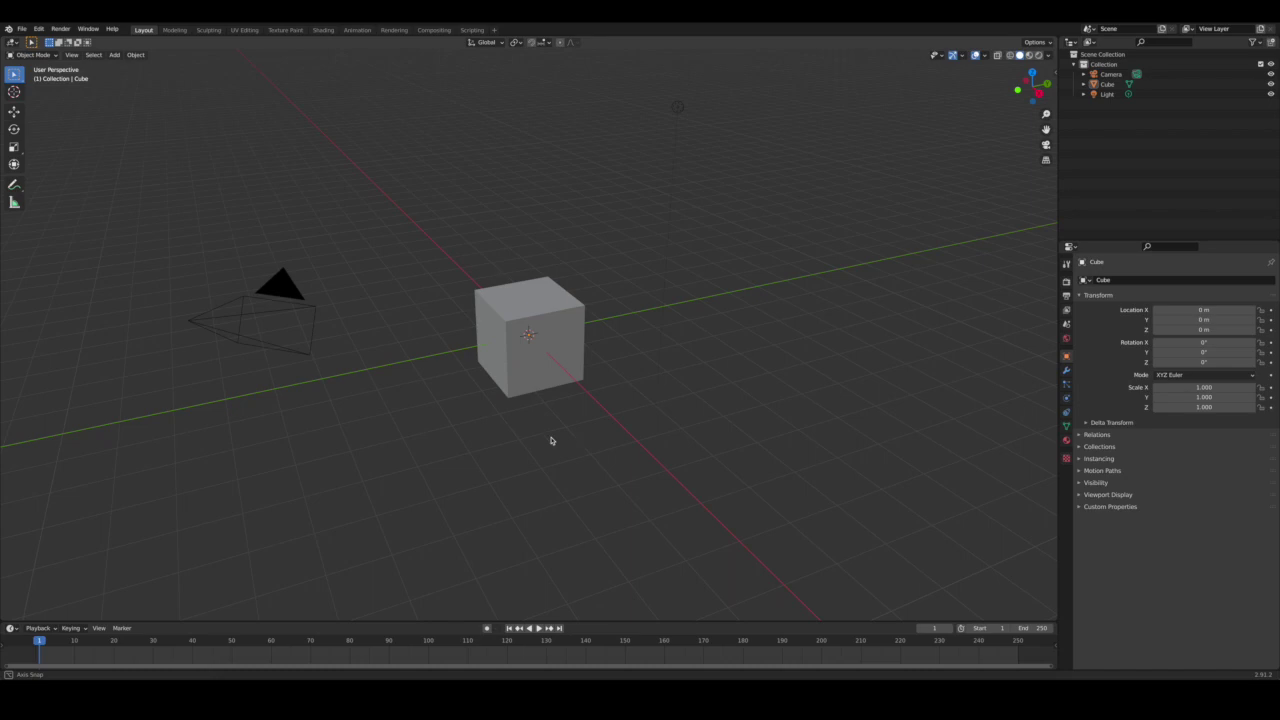
{"action": "mouse_move", "coordinate": [550, 440]}
{"action": "middle_mouse_down"}
{"action": "mouse_move", "coordinate": [484, 410]}
{"action": "mouse_move", "coordinate": [491, 434]}
{"action": "mouse_move", "coordinate": [523, 443]}
{"action": "mouse_move", "coordinate": [571, 431]}
{"action": "mouse_move", "coordinate": [535, 445]}
{"action": "mouse_move", "coordinate": [477, 408]}
{"action": "mouse_move", "coordinate": [477, 423]}
{"action": "mouse_move", "coordinate": [551, 437]}
{"action": "mouse_move", "coordinate": [481, 377]}
{"action": "middle_mouse_up"}
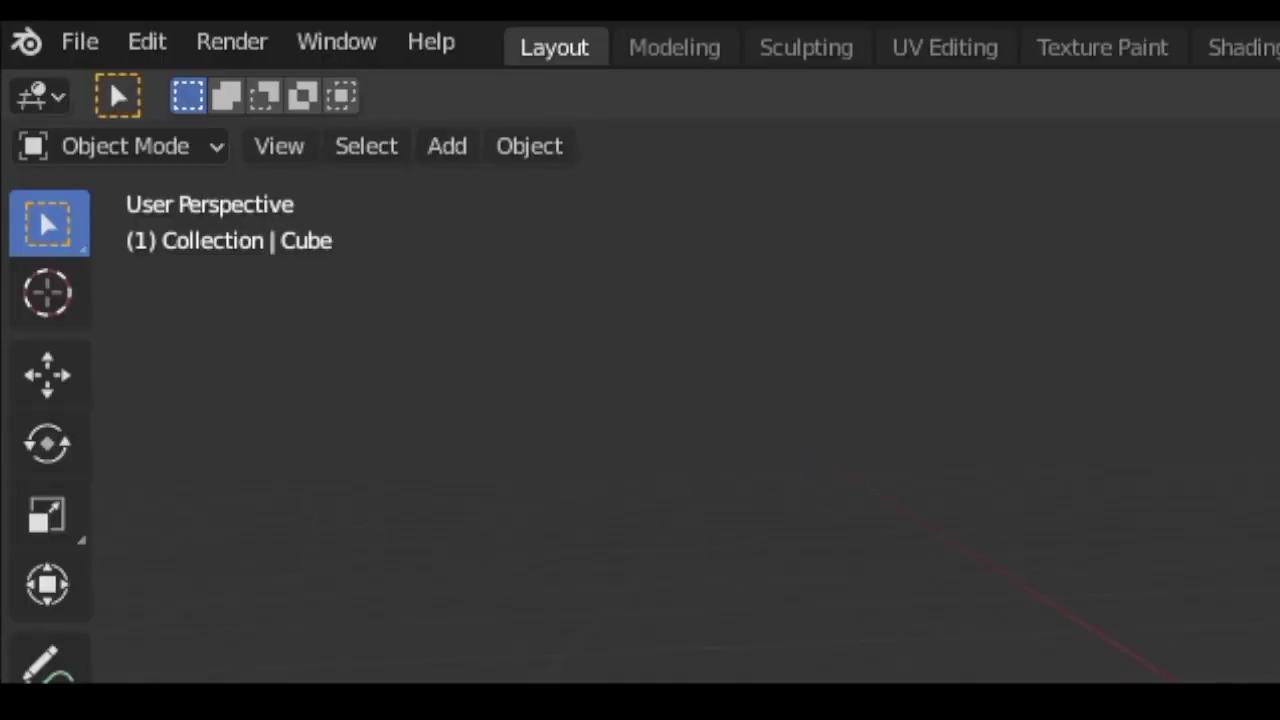
- Switch the default cube from Object Mode to Edit Mode
{"action": "left_click", "coordinate": [219, 149]}
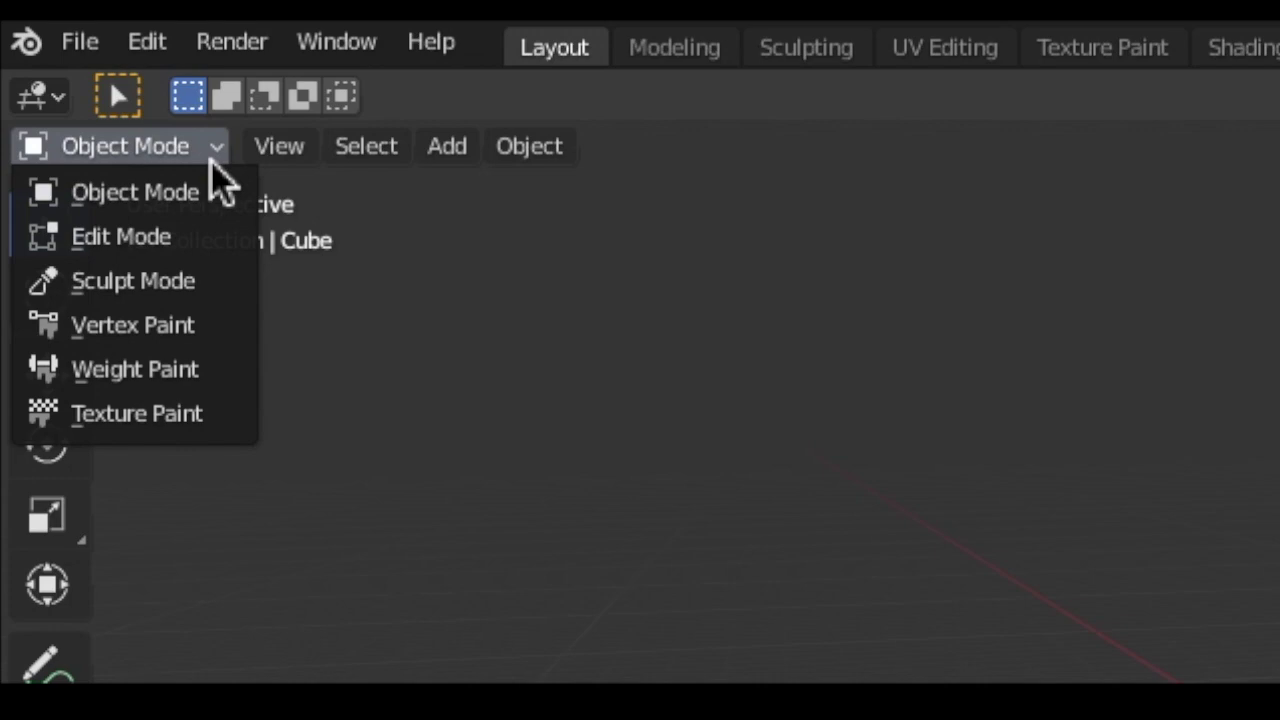
{"action": "left_click", "coordinate": [195, 235]}
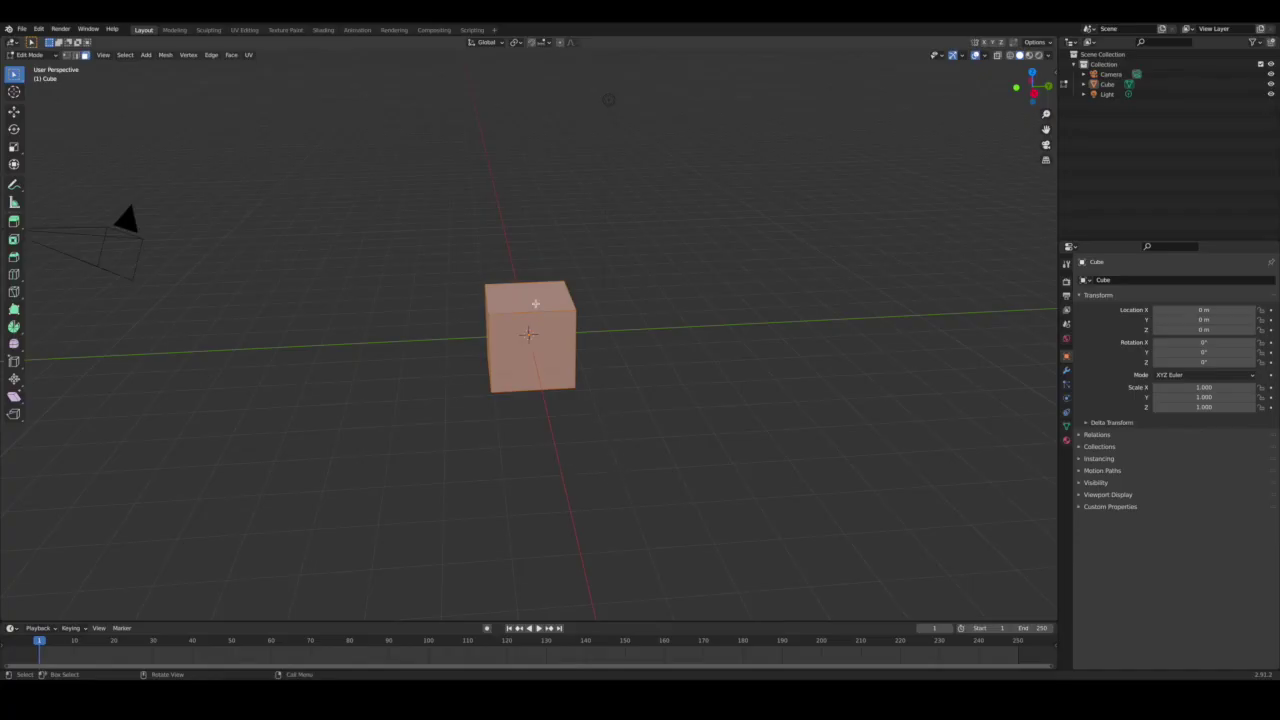
- Select the cube's top face and extrude it upward to roughly double the height
{"action": "left_click", "coordinate": [535, 303]}
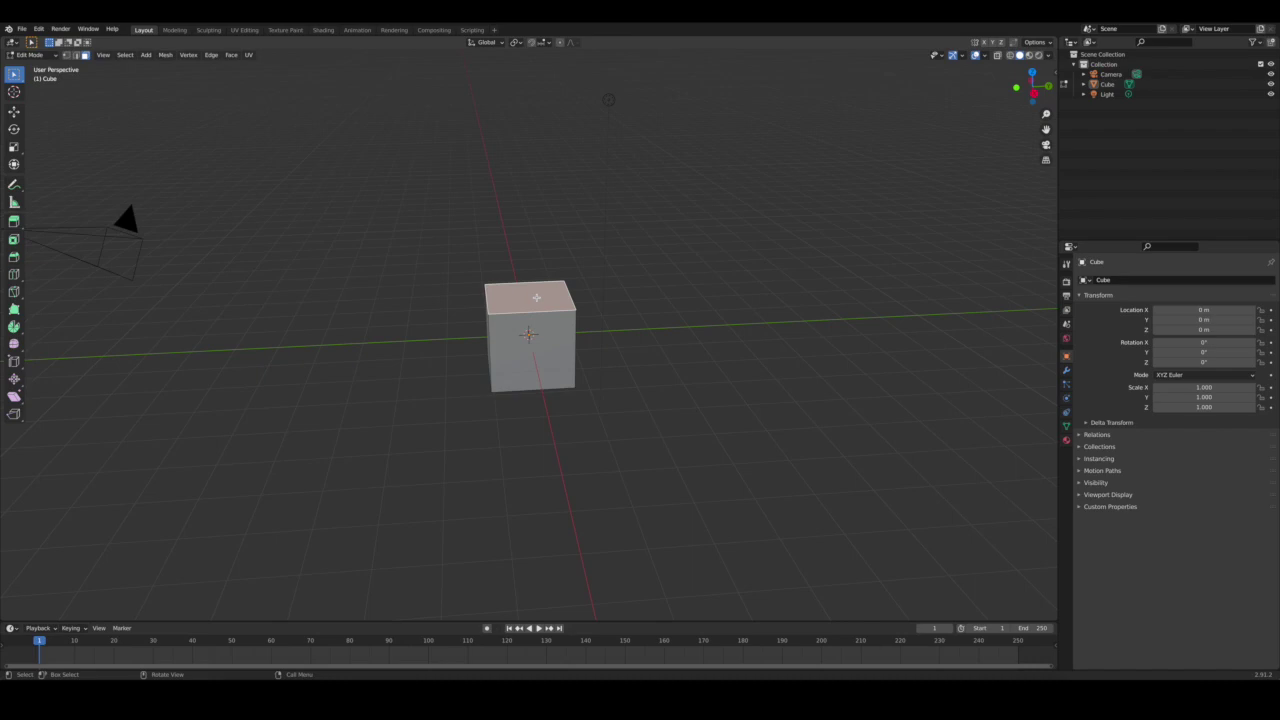
{"action": "key", "text": "e"}
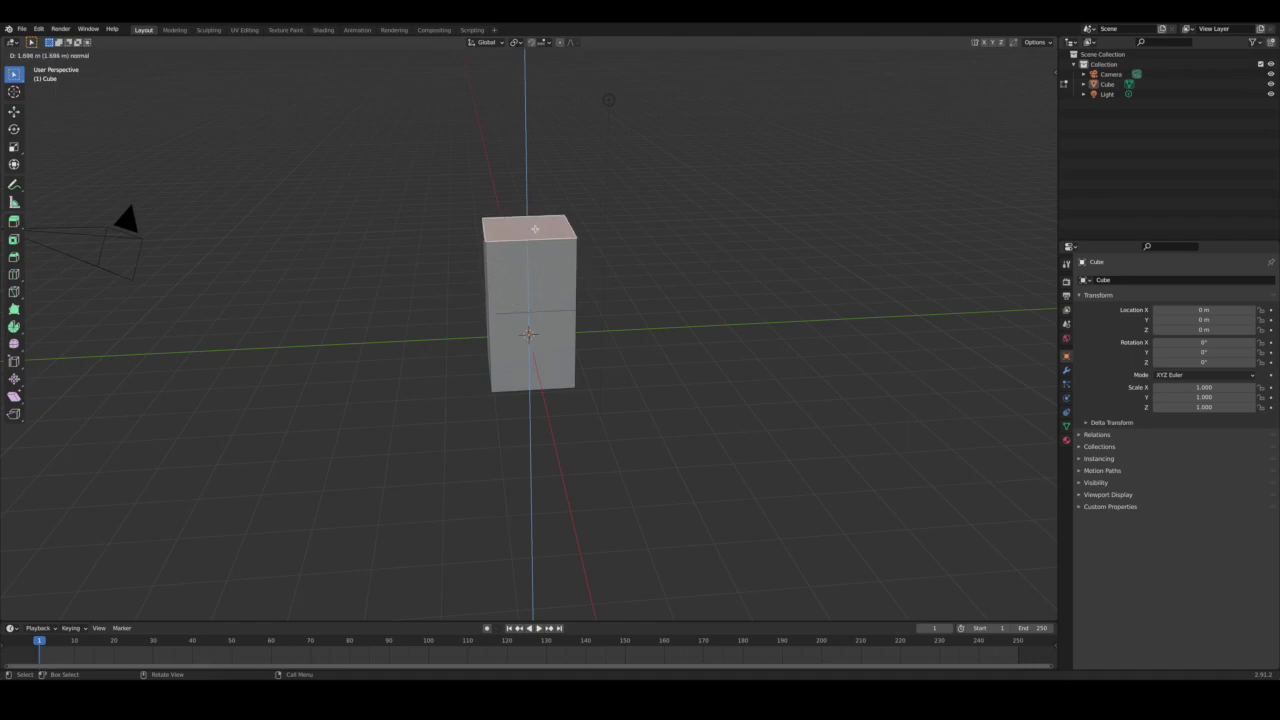
{"action": "left_click", "coordinate": [535, 229]}
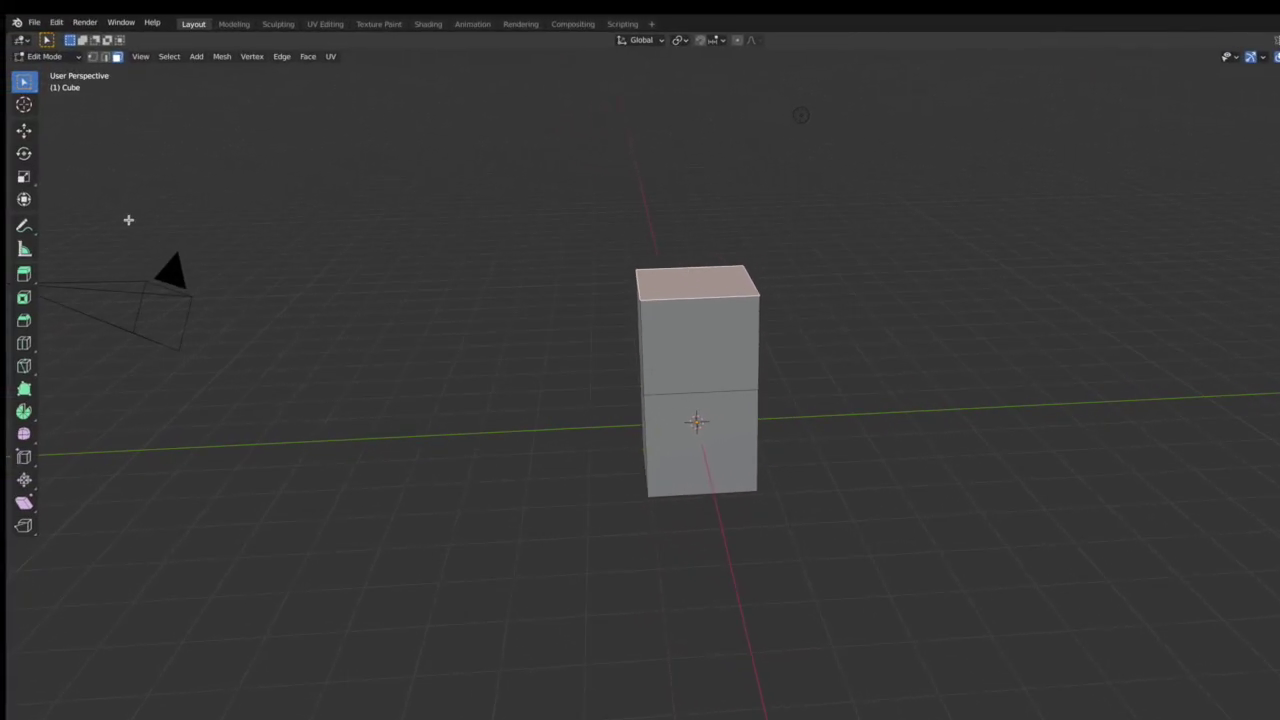
- Tilt the top face around the X and Y axes and shift it slightly sideways
{"action": "left_click", "coordinate": [14, 129]}
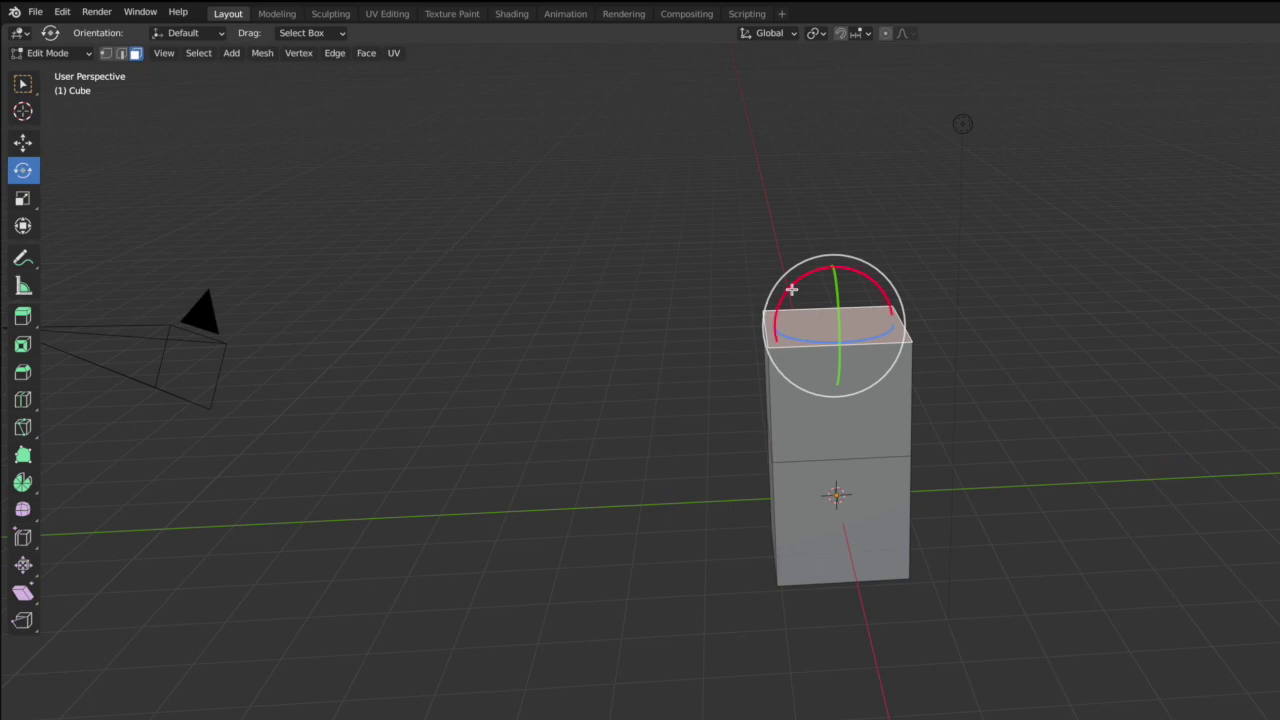
{"action": "left_click_drag", "start_coordinate": [791, 289], "coordinate": [929, 426]}
{"action": "middle_click_drag", "start_coordinate": [929, 426], "coordinate": [969, 437]}
{"action": "left_click_drag", "start_coordinate": [863, 360], "coordinate": [871, 362]}
{"action": "left_click", "coordinate": [22, 142]}
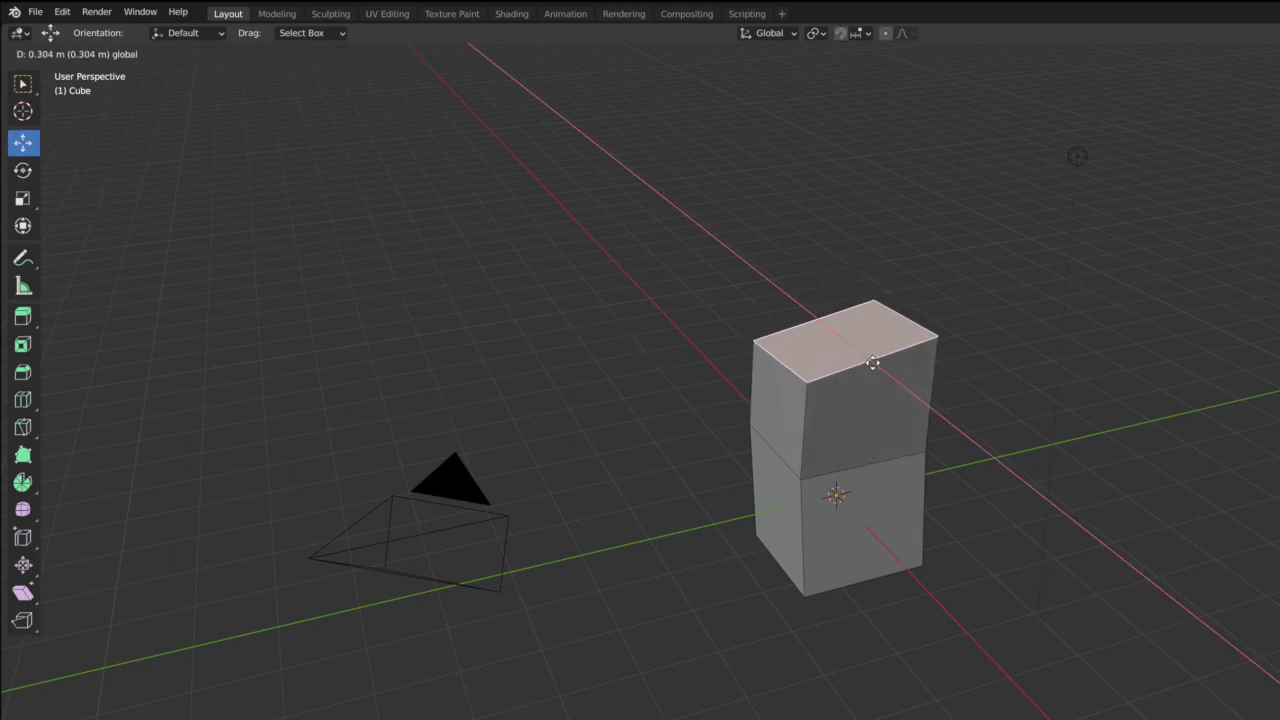
{"action": "middle_click_drag", "start_coordinate": [860, 457], "coordinate": [889, 459]}
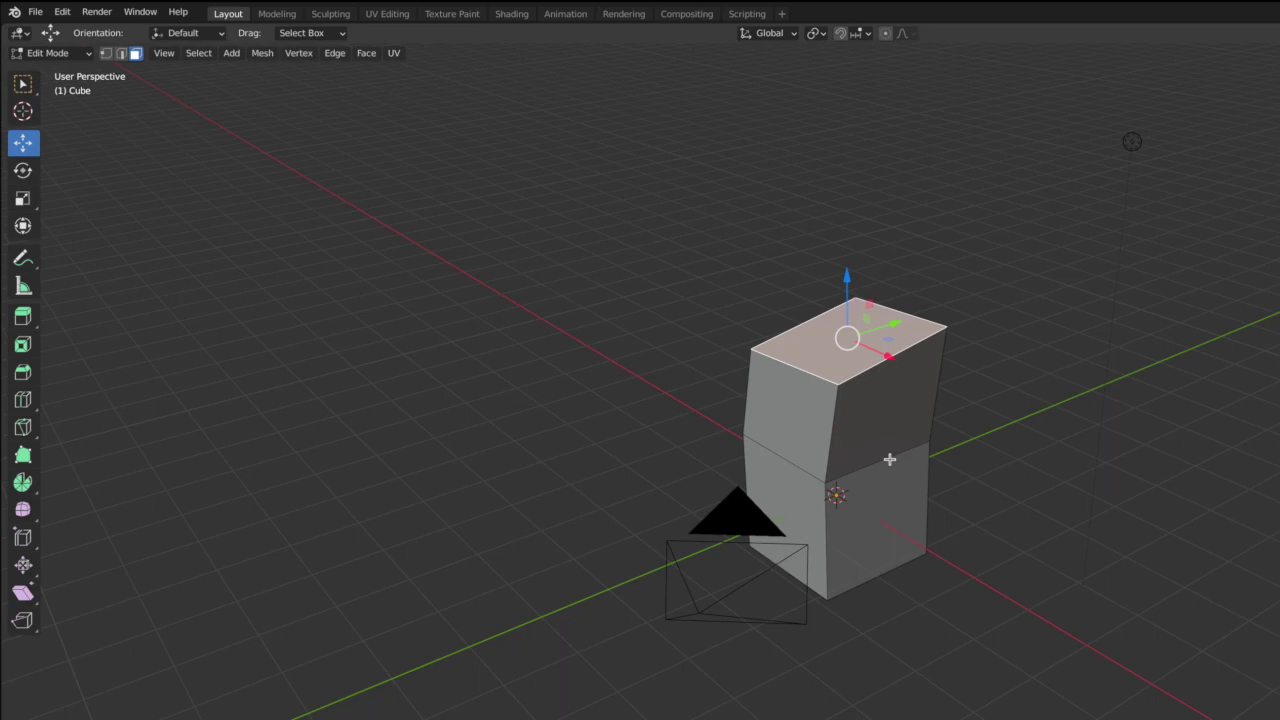
- Narrow the top face along Y and extrude a third trunk section upward
{"action": "left_click", "coordinate": [23, 199]}
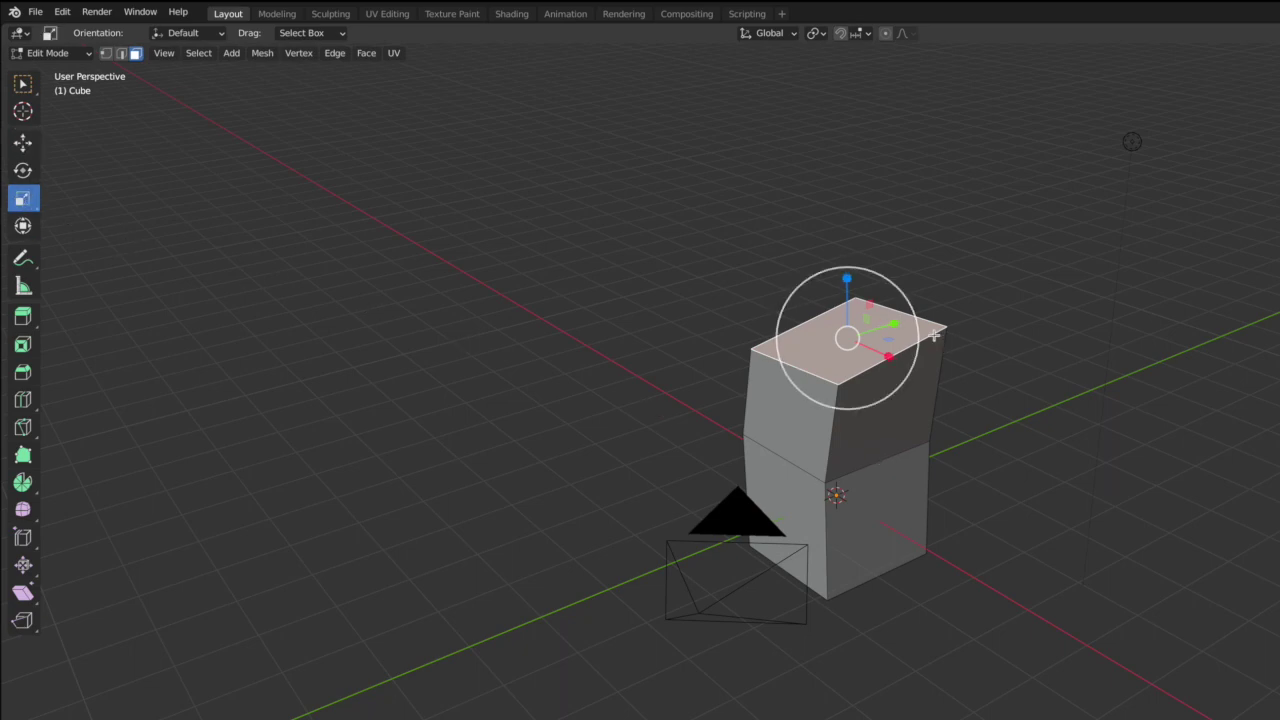
{"action": "mouse_move", "coordinate": [896, 323]}
{"action": "left_mouse_down"}
{"action": "mouse_move", "coordinate": [892, 356]}
{"action": "mouse_move", "coordinate": [880, 352]}
{"action": "left_mouse_up"}
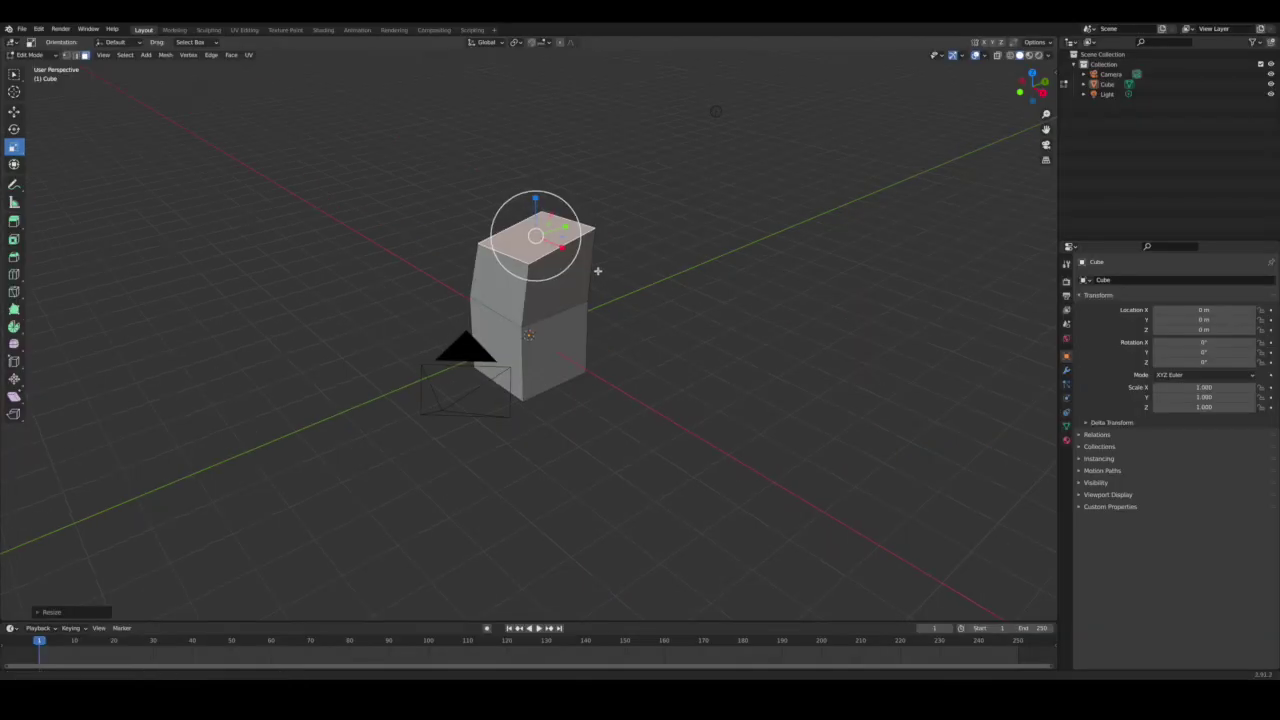
{"action": "middle_click_drag", "start_coordinate": [594, 271], "coordinate": [594, 320]}
{"action": "key", "text": "e"}
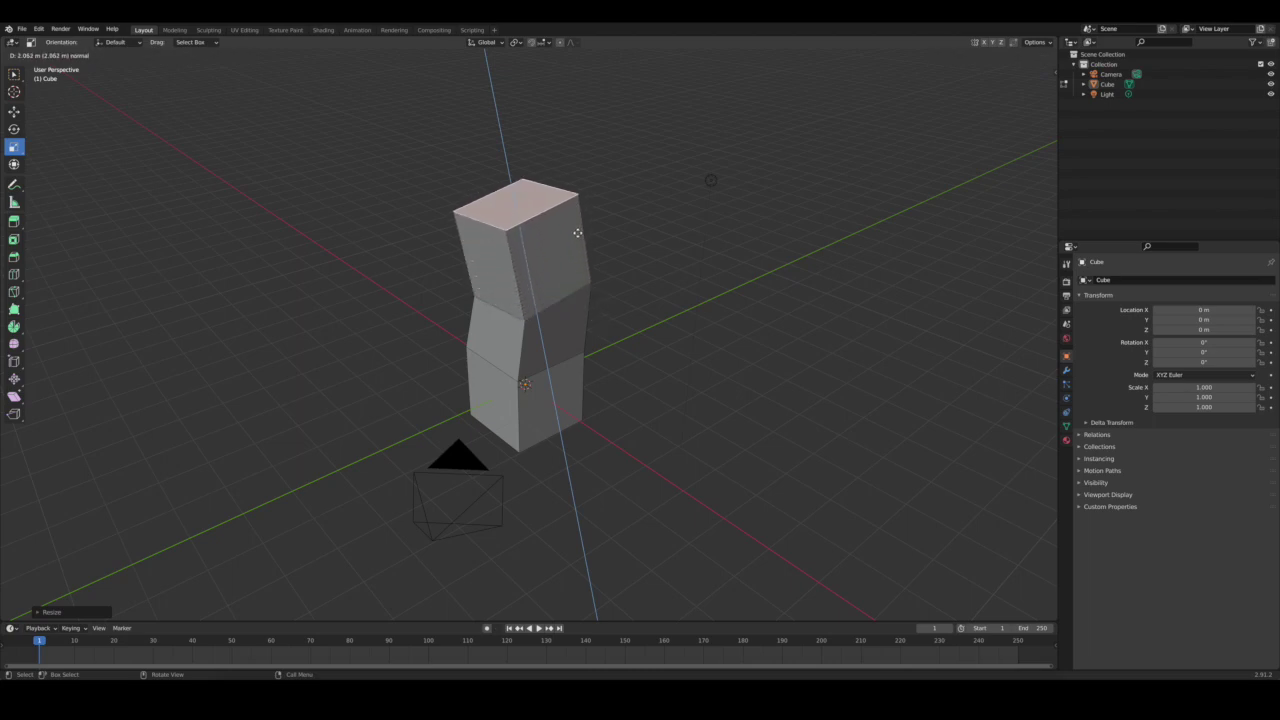
- Enlarge and shift the third section's top face to curve the trunk, then extrude a fourth
{"action": "left_click", "coordinate": [577, 232]}
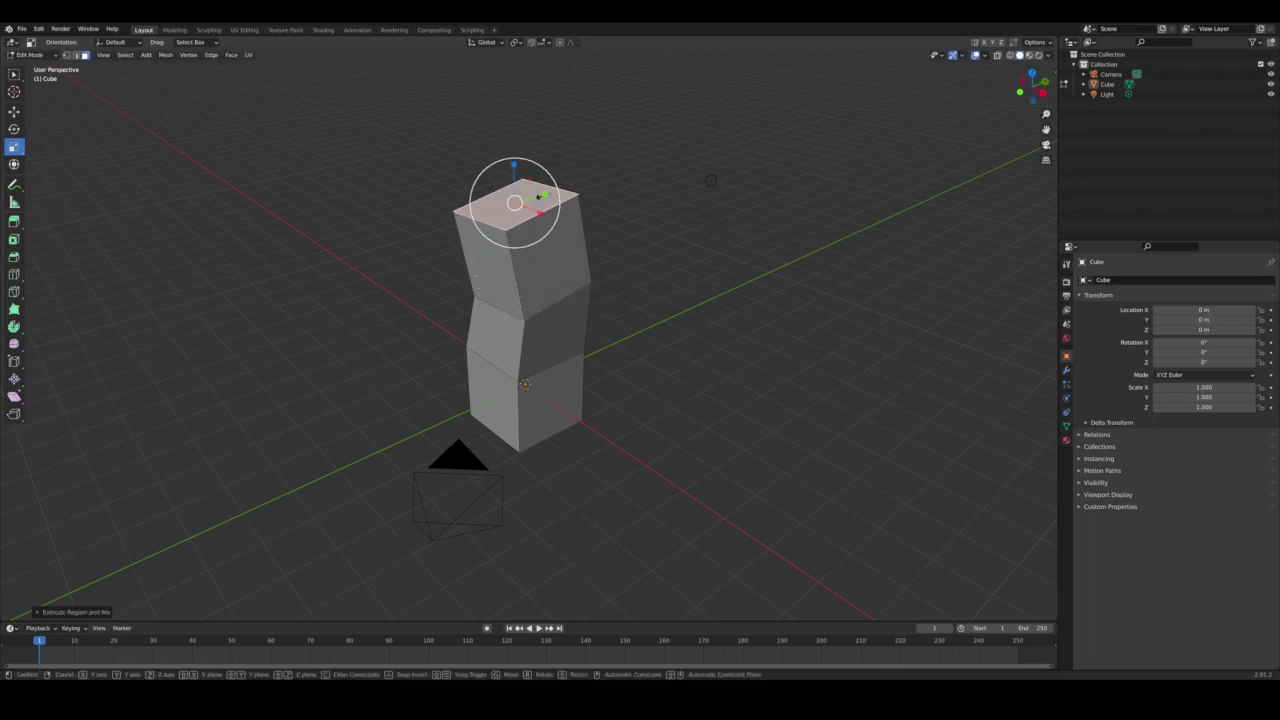
{"action": "mouse_move", "coordinate": [538, 197]}
{"action": "left_mouse_down"}
{"action": "mouse_move", "coordinate": [532, 210]}
{"action": "mouse_move", "coordinate": [490, 183]}
{"action": "mouse_move", "coordinate": [551, 213]}
{"action": "mouse_move", "coordinate": [555, 240]}
{"action": "left_mouse_up"}
{"action": "left_click", "coordinate": [14, 167]}
{"action": "mouse_move", "coordinate": [563, 280]}
{"action": "middle_mouse_down"}
{"action": "mouse_move", "coordinate": [600, 277]}
{"action": "mouse_move", "coordinate": [577, 294]}
{"action": "mouse_move", "coordinate": [562, 284]}
{"action": "mouse_move", "coordinate": [603, 282]}
{"action": "mouse_move", "coordinate": [600, 266]}
{"action": "mouse_move", "coordinate": [607, 362]}
{"action": "middle_mouse_up"}
{"action": "key", "text": "e"}
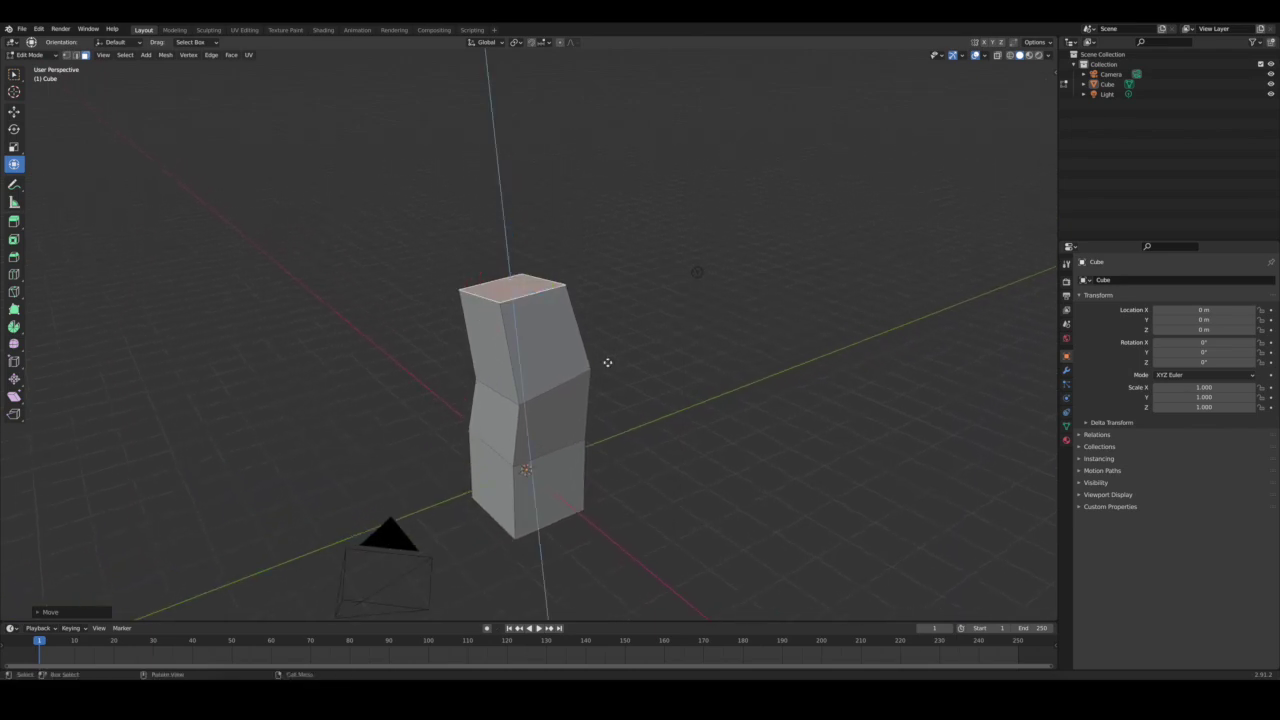
- Taper the new section's top face, shift it along Y, and rotate it to bend the trunk
{"action": "left_click", "coordinate": [571, 216]}
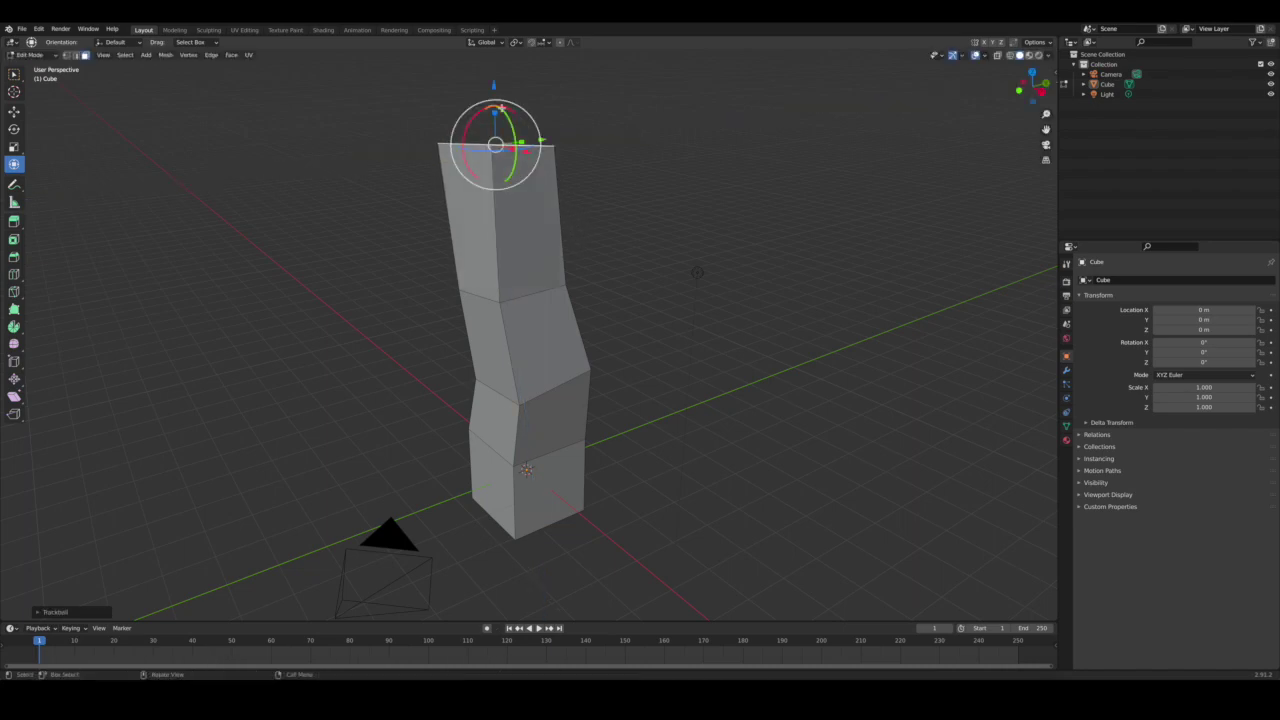
{"action": "key", "text": "s"}
{"action": "key", "text": "z"}
{"action": "key", "text": "0"}
{"action": "key", "text": "Return"}
{"action": "mouse_move", "coordinate": [543, 146]}
{"action": "middle_mouse_down"}
{"action": "mouse_move", "coordinate": [545, 193]}
{"action": "mouse_move", "coordinate": [488, 186]}
{"action": "middle_mouse_up"}
{"action": "key", "text": "g"}
{"action": "key", "text": "y"}
{"action": "left_click", "coordinate": [545, 193]}
{"action": "left_click_drag", "start_coordinate": [488, 186], "coordinate": [470, 200]}
{"action": "mouse_move", "coordinate": [470, 200]}
{"action": "middle_mouse_down"}
{"action": "mouse_move", "coordinate": [496, 237]}
{"action": "mouse_move", "coordinate": [451, 158]}
{"action": "mouse_move", "coordinate": [460, 210]}
{"action": "middle_mouse_up"}
{"action": "scroll", "coordinate": [496, 237], "scroll_direction": "up", "scroll_amount": 3}
- Extrude another section, raise it along Z, and rotate its top face to curve the trunk
{"action": "key", "text": "e"}
{"action": "left_click", "coordinate": [470, 190]}
{"action": "key", "text": "g"}
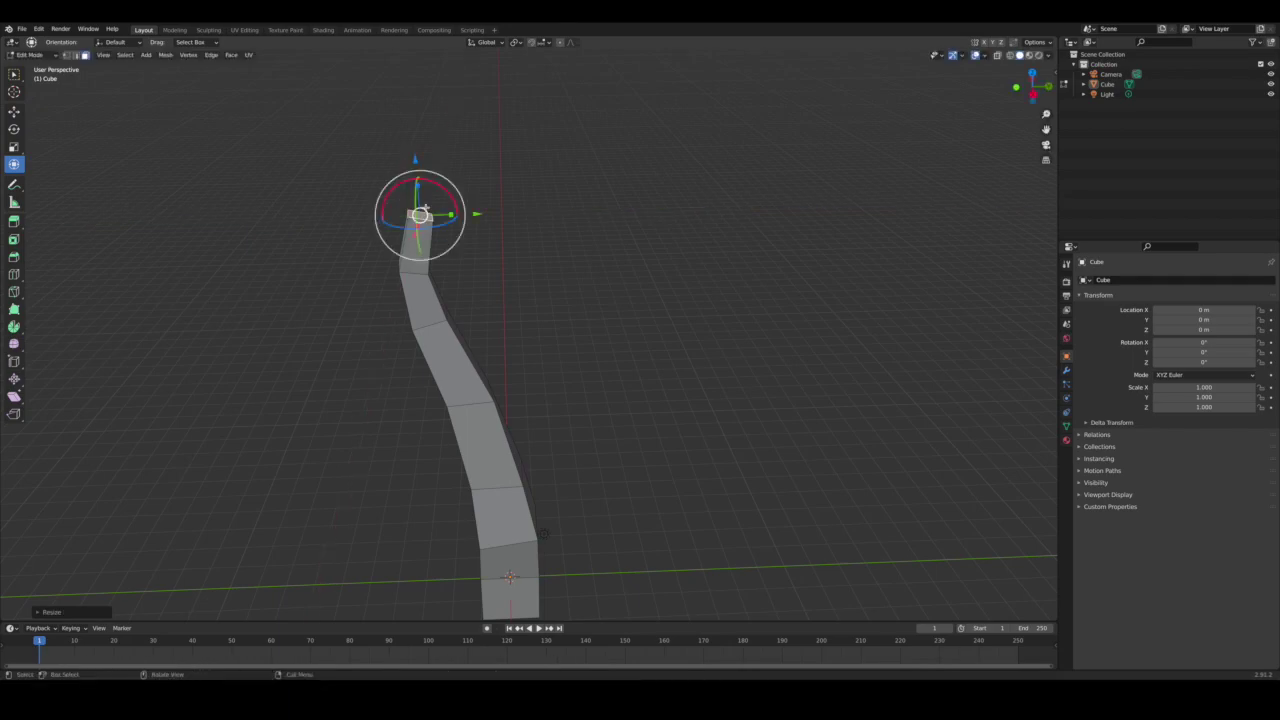
{"action": "key", "text": "z"}
{"action": "key", "text": "z"}
{"action": "left_click", "coordinate": [502, 154]}
{"action": "mouse_move", "coordinate": [502, 154]}
{"action": "middle_mouse_down"}
{"action": "mouse_move", "coordinate": [451, 217]}
{"action": "mouse_move", "coordinate": [470, 175]}
{"action": "middle_mouse_up"}
{"action": "left_click_drag", "start_coordinate": [470, 165], "coordinate": [483, 137]}
{"action": "mouse_move", "coordinate": [483, 137]}
{"action": "middle_mouse_down"}
{"action": "mouse_move", "coordinate": [611, 251]}
{"action": "mouse_move", "coordinate": [463, 286]}
{"action": "middle_mouse_up"}
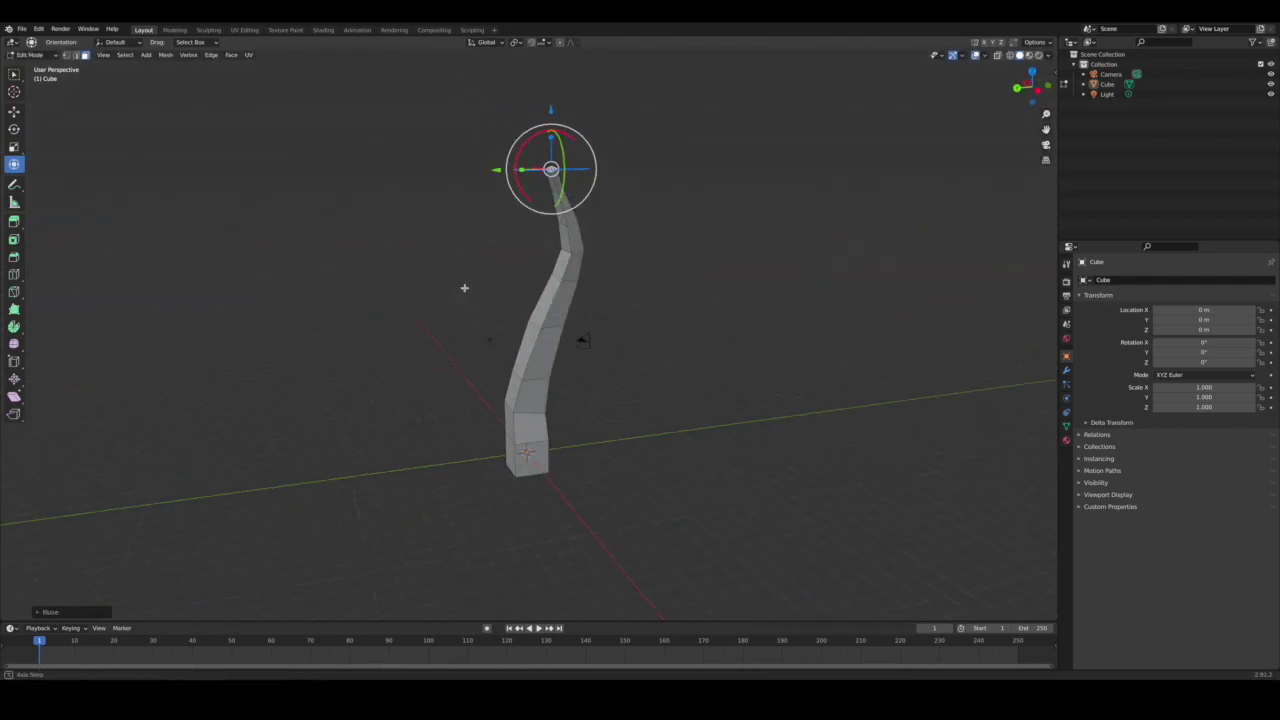
- Extrude a tip section, shrink it to taper, and shift it sideways
{"action": "key", "text": "e"}
{"action": "left_click", "coordinate": [600, 143]}
{"action": "mouse_move", "coordinate": [600, 143]}
{"action": "middle_mouse_down"}
{"action": "mouse_move", "coordinate": [645, 296]}
{"action": "mouse_move", "coordinate": [654, 200]}
{"action": "middle_mouse_up"}
{"action": "key", "text": "s"}
{"action": "left_click", "coordinate": [594, 208]}
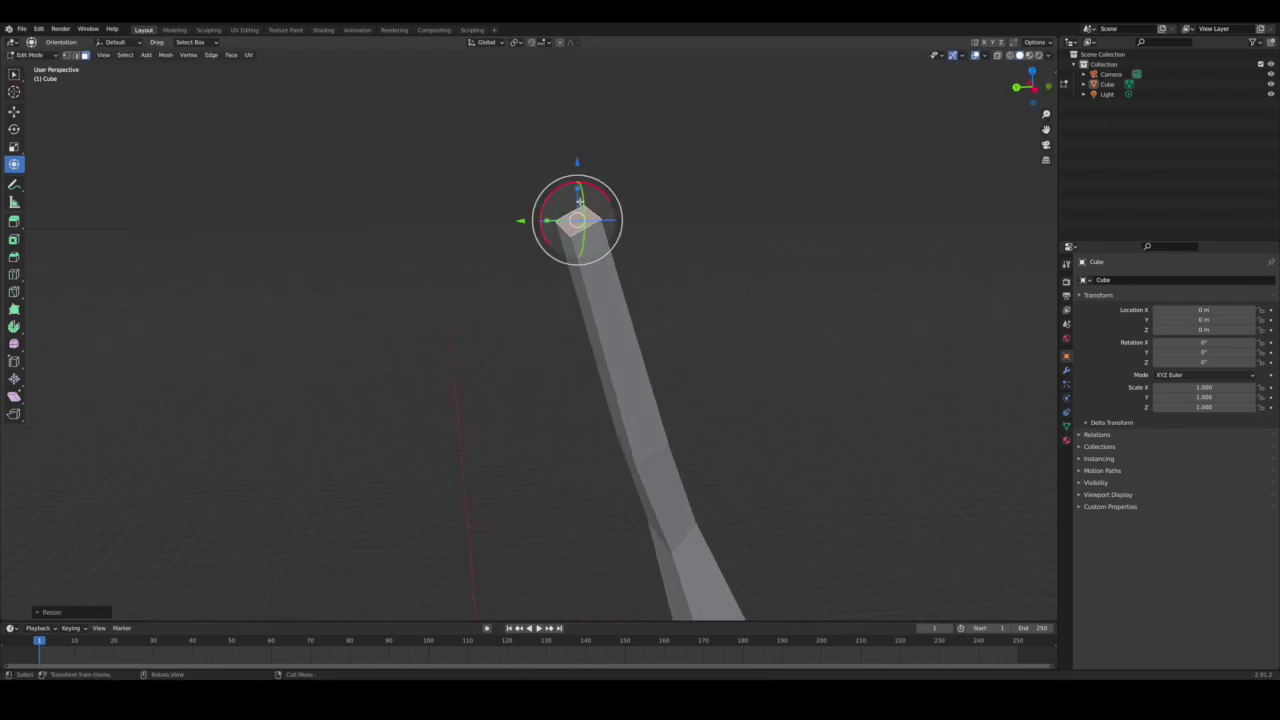
{"action": "key", "text": "g"}
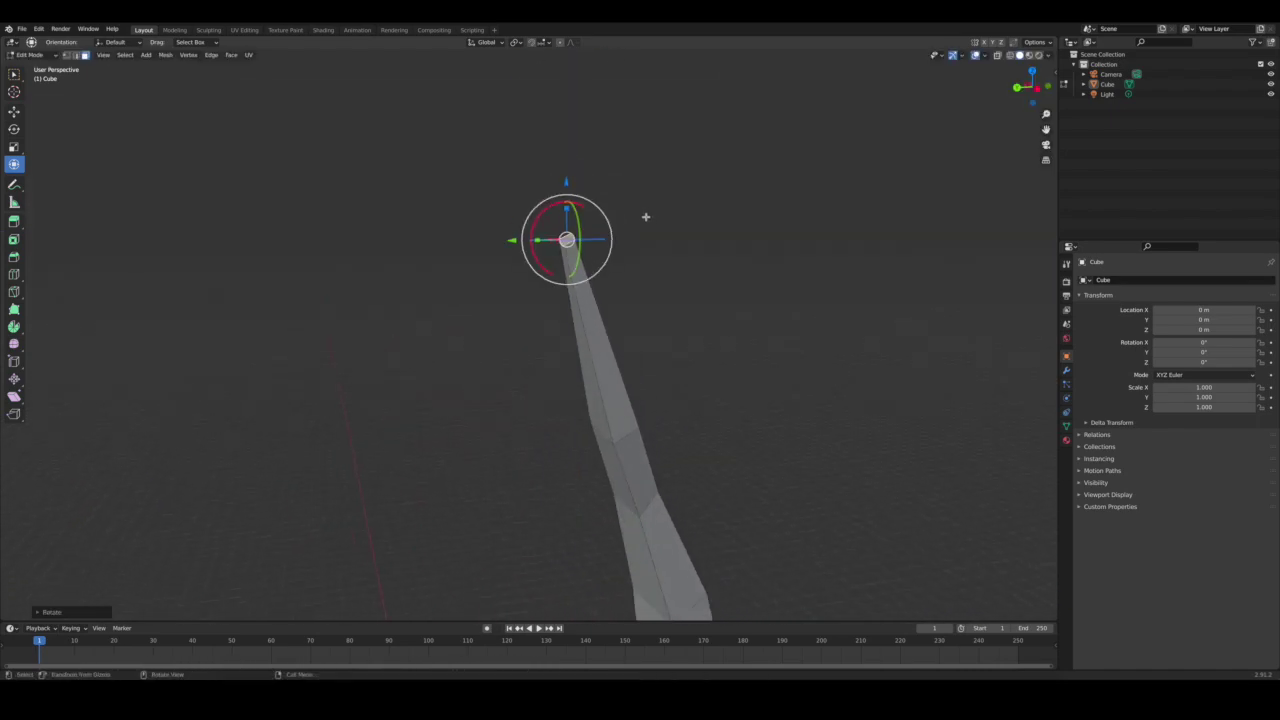
{"action": "left_click", "coordinate": [600, 190]}
{"action": "middle_click_drag", "start_coordinate": [600, 190], "coordinate": [691, 228]}
- Bend the trunk's top sideways along X and shrink the tip face thinner
{"action": "key", "text": "g"}
{"action": "key", "text": "x"}
{"action": "left_click", "coordinate": [506, 194]}
{"action": "middle_click_drag", "start_coordinate": [506, 194], "coordinate": [600, 300]}
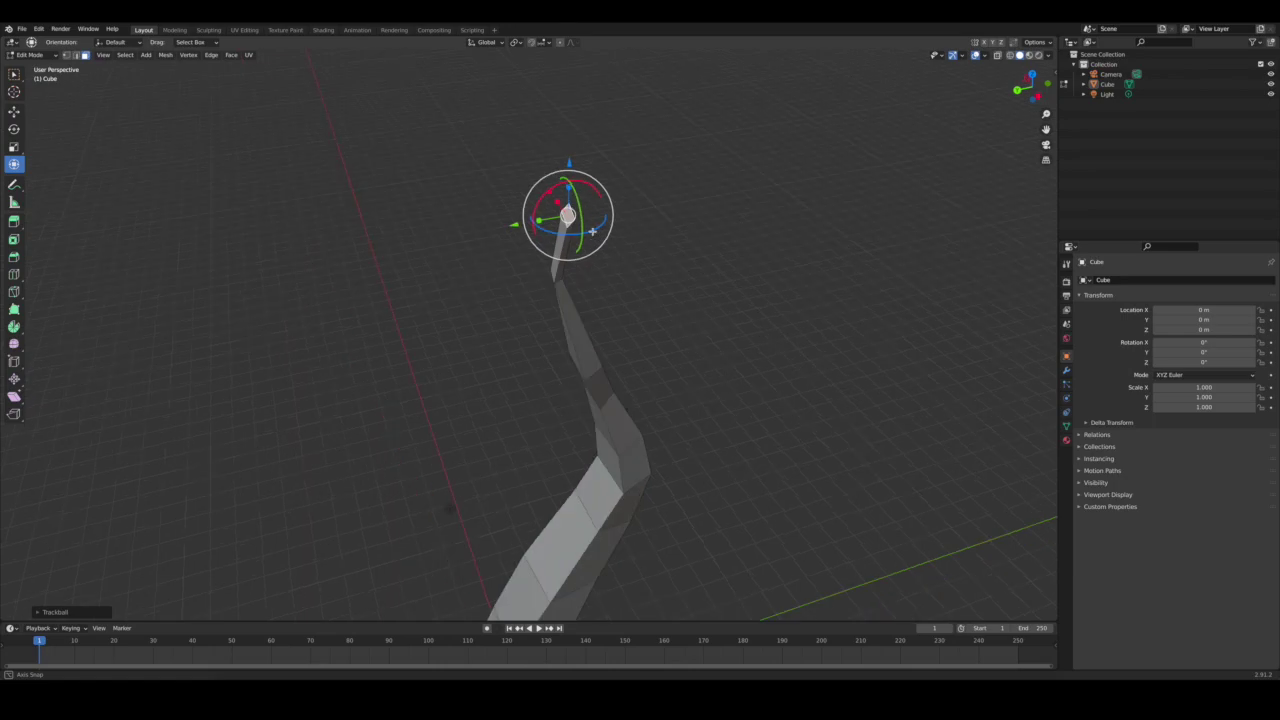
{"action": "key", "text": "s"}
{"action": "left_click", "coordinate": [635, 359]}
{"action": "mouse_move", "coordinate": [635, 359]}
{"action": "middle_mouse_down"}
{"action": "mouse_move", "coordinate": [730, 358]}
{"action": "mouse_move", "coordinate": [711, 278]}
{"action": "middle_mouse_up"}
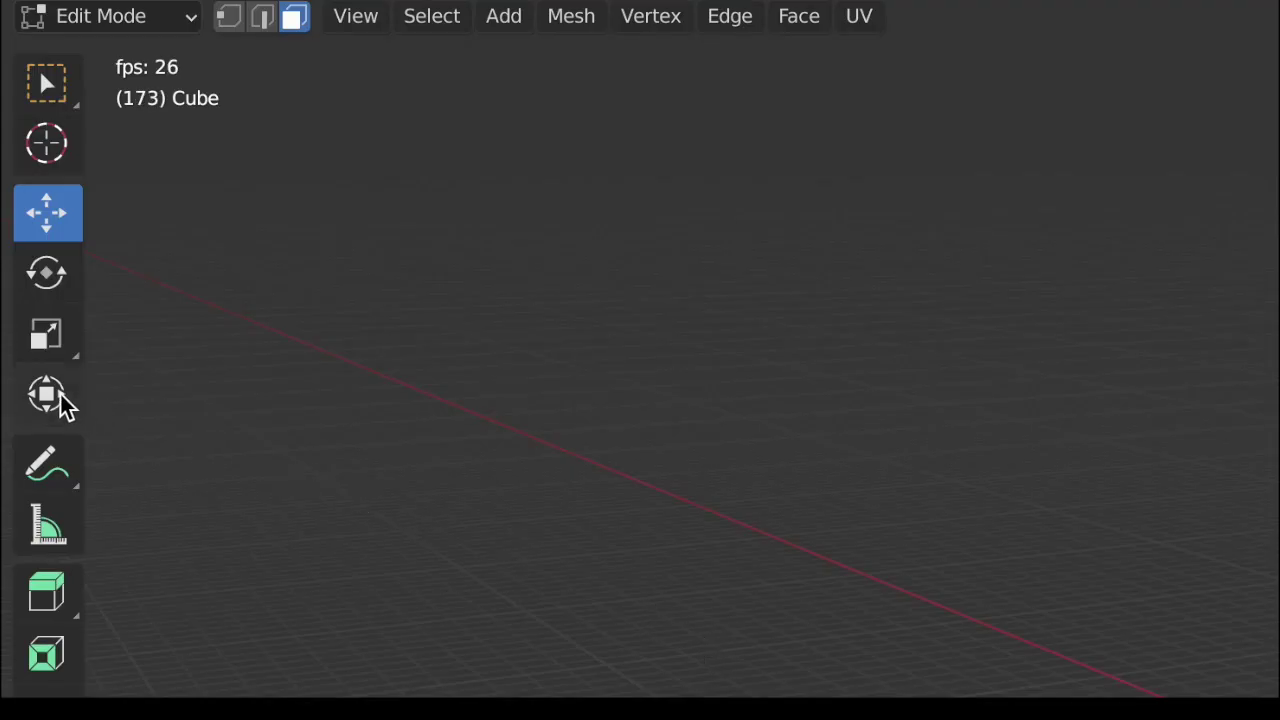
{"action": "left_click", "coordinate": [17, 166]}
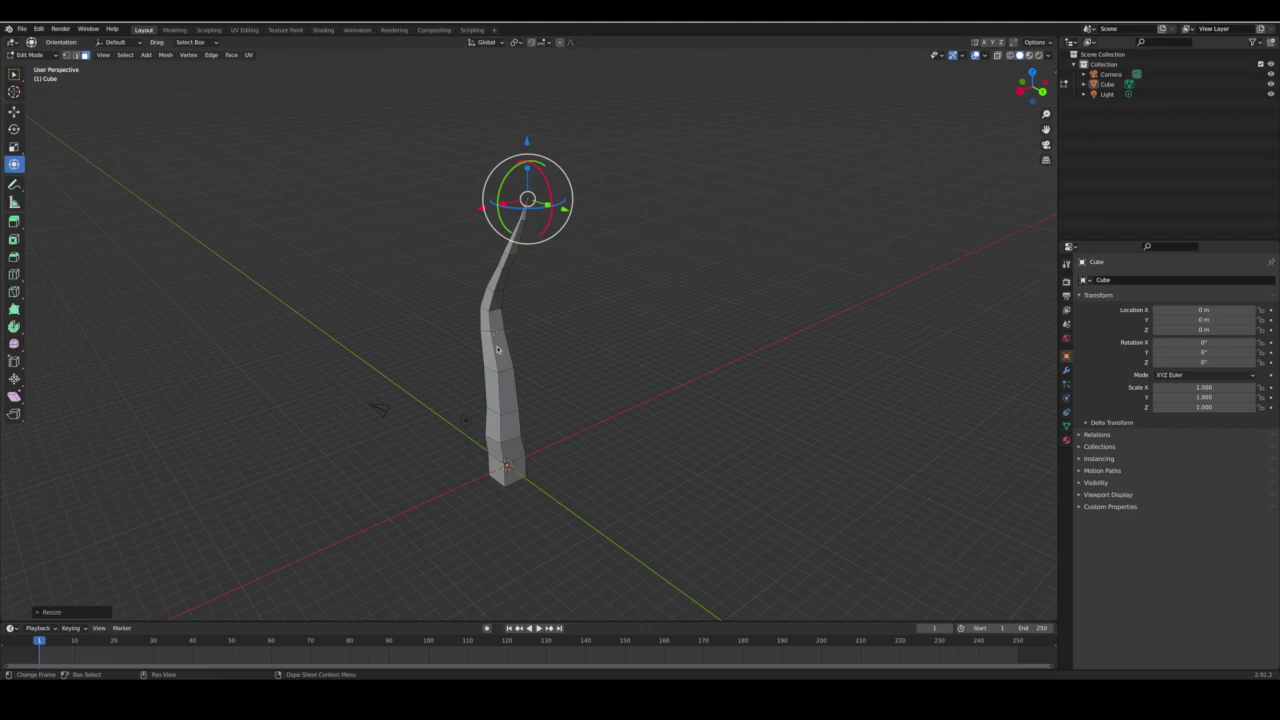
- Extrude a branch from an upper trunk face, shrink its end, and extrude a second segment
{"action": "left_click", "coordinate": [486, 323]}
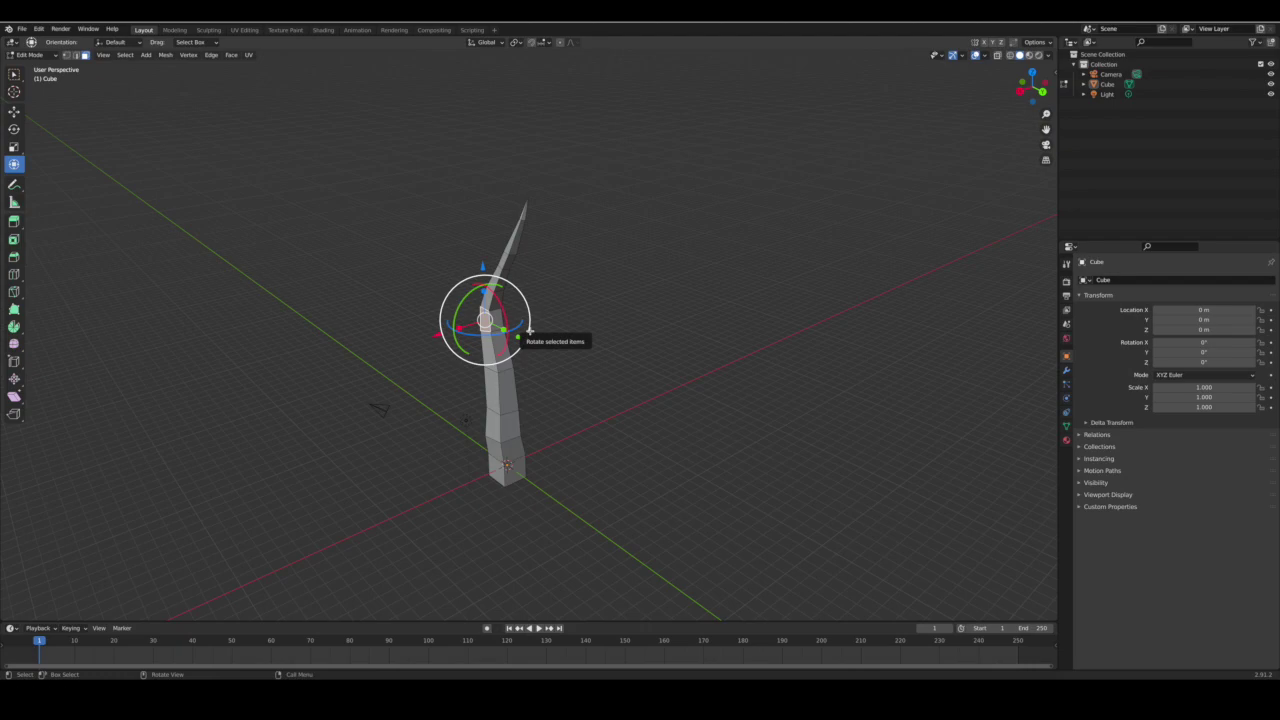
{"action": "key", "text": "e"}
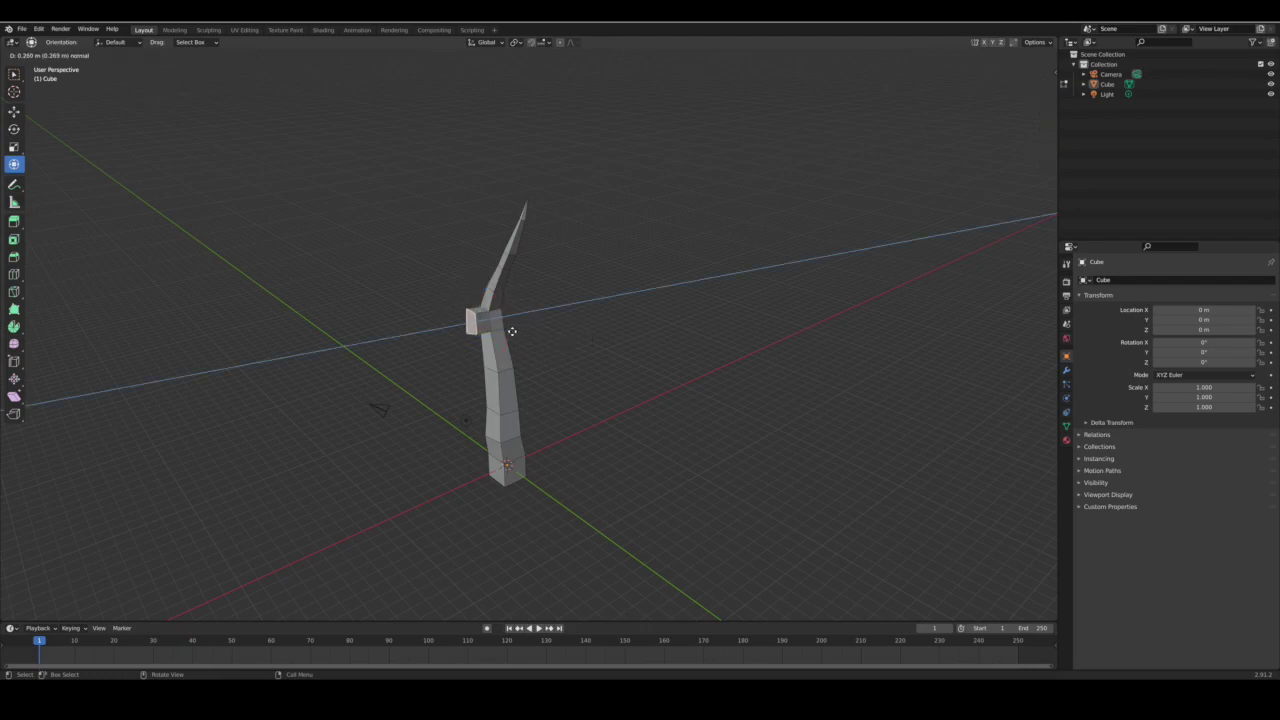
{"action": "left_click", "coordinate": [507, 331]}
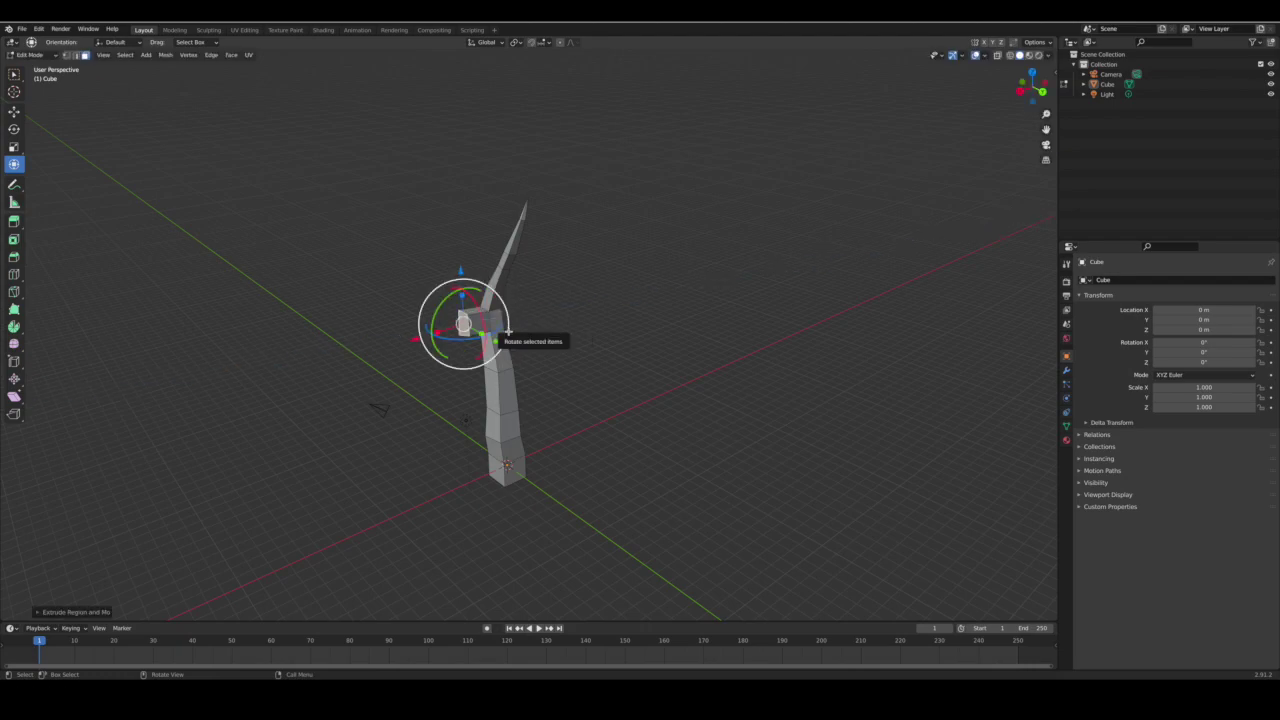
{"action": "key", "text": "s"}
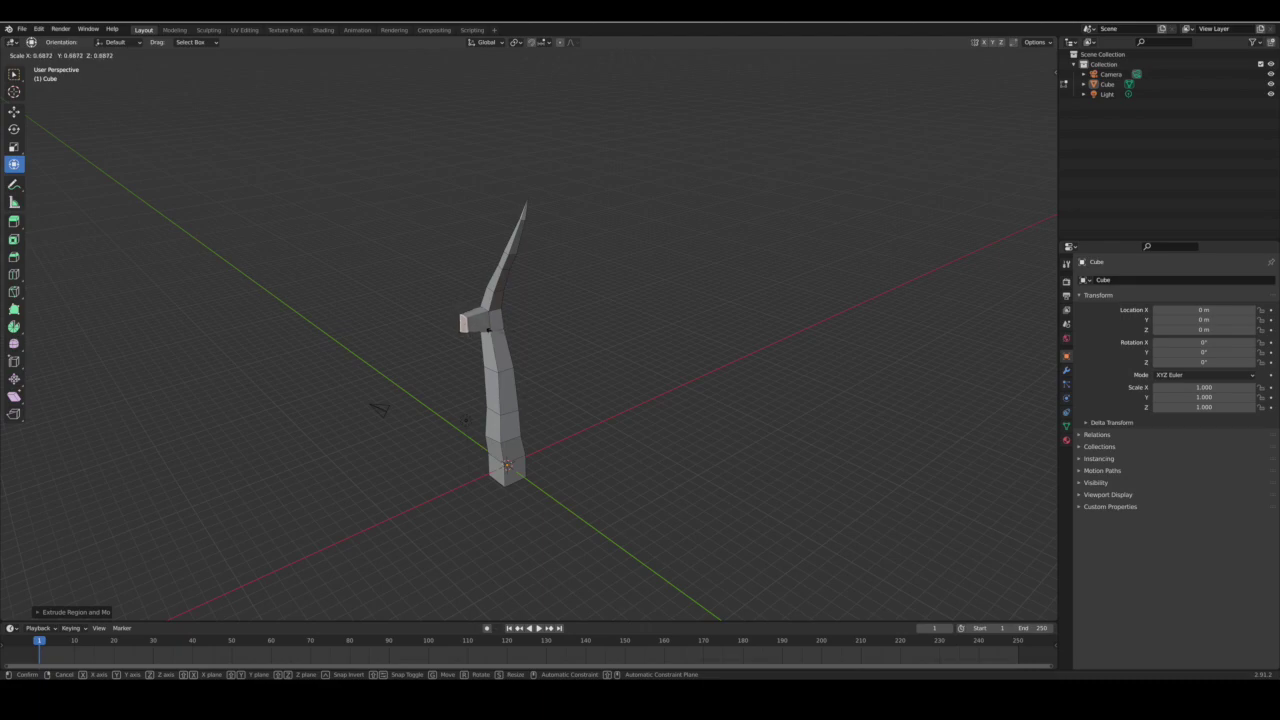
{"action": "left_click", "coordinate": [490, 330]}
{"action": "key", "text": "e"}
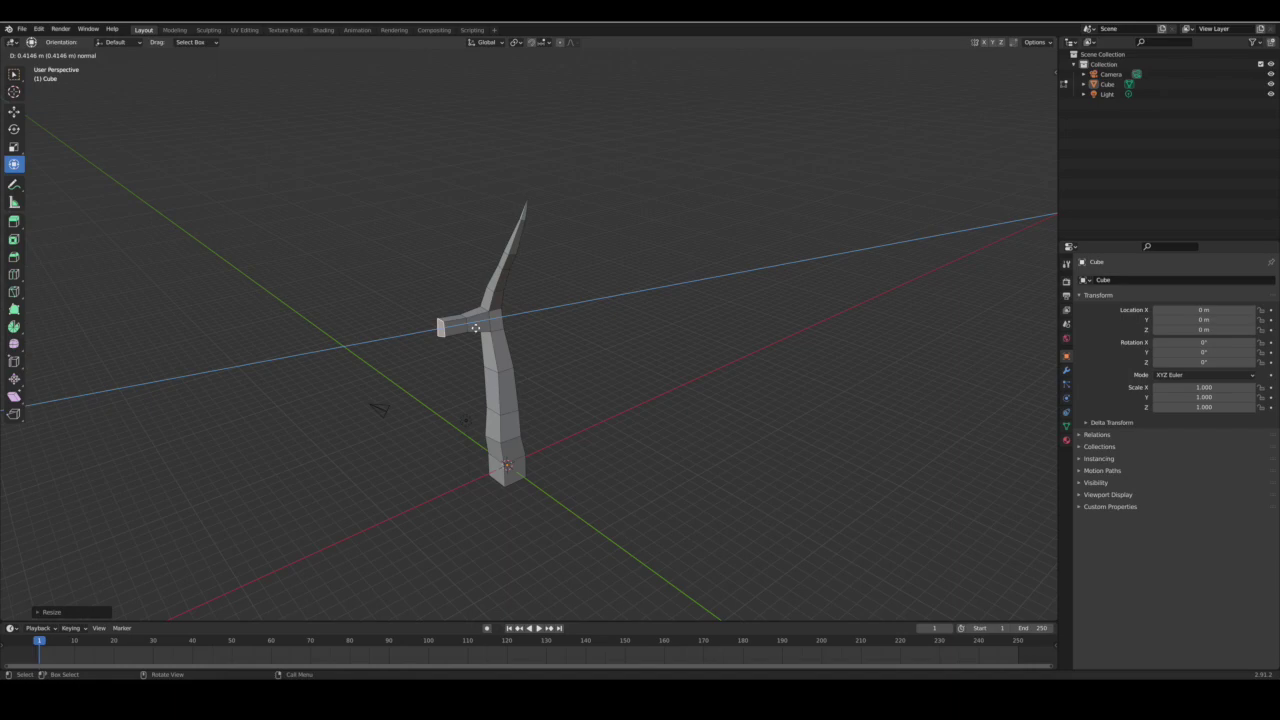
{"action": "left_click", "coordinate": [475, 327]}
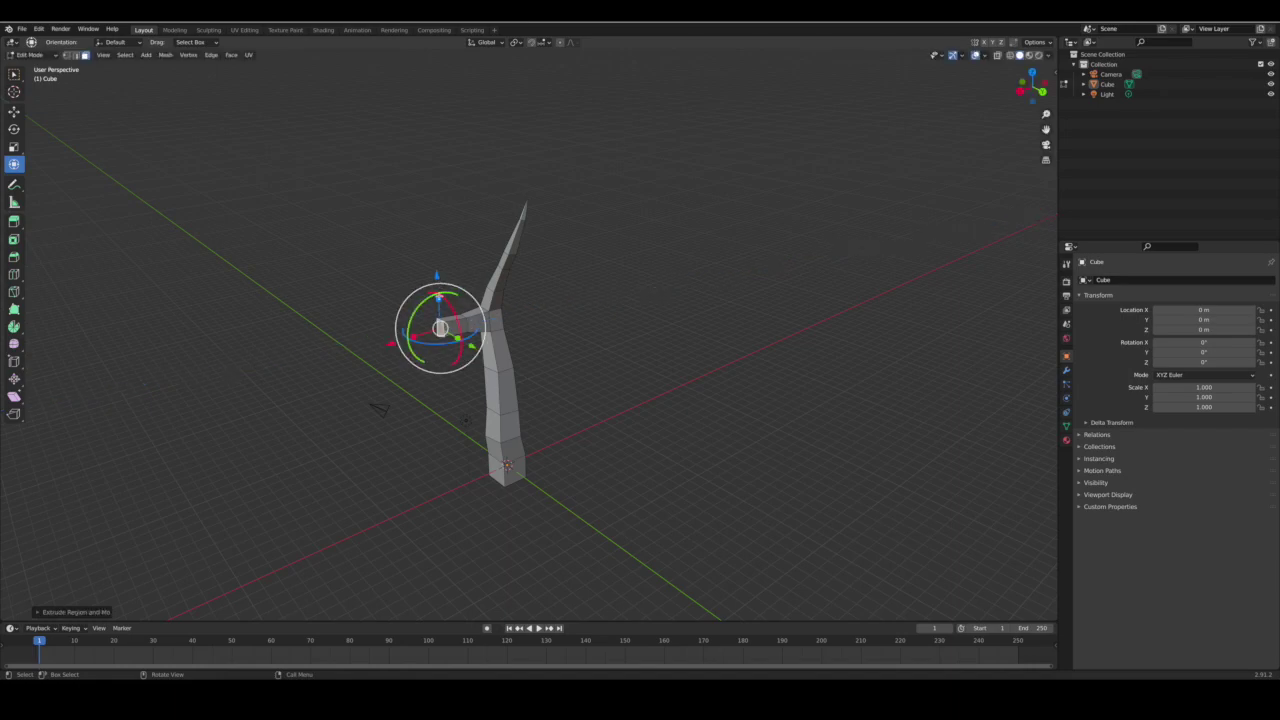
- Shrink the first branch's end to a thinner tip
{"action": "key", "text": "r"}
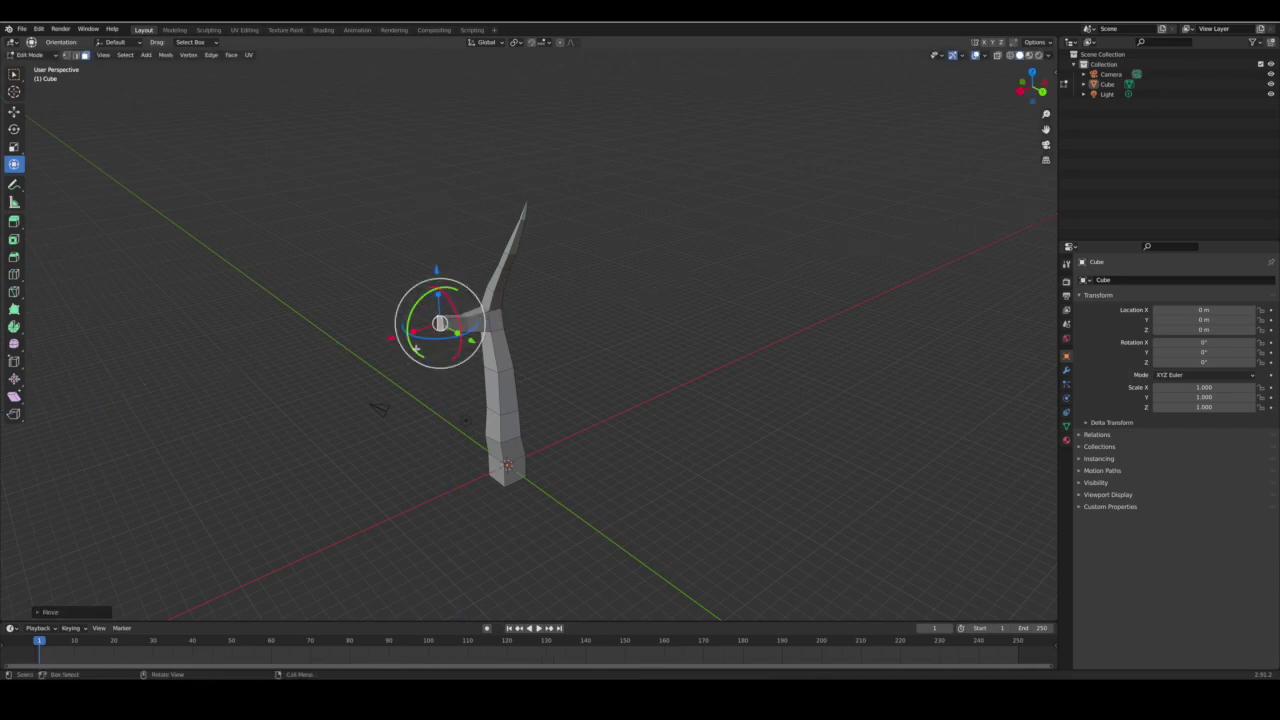
{"action": "key", "text": "y"}
{"action": "key", "text": "Escape"}
{"action": "middle_click_drag", "start_coordinate": [514, 349], "coordinate": [438, 347]}
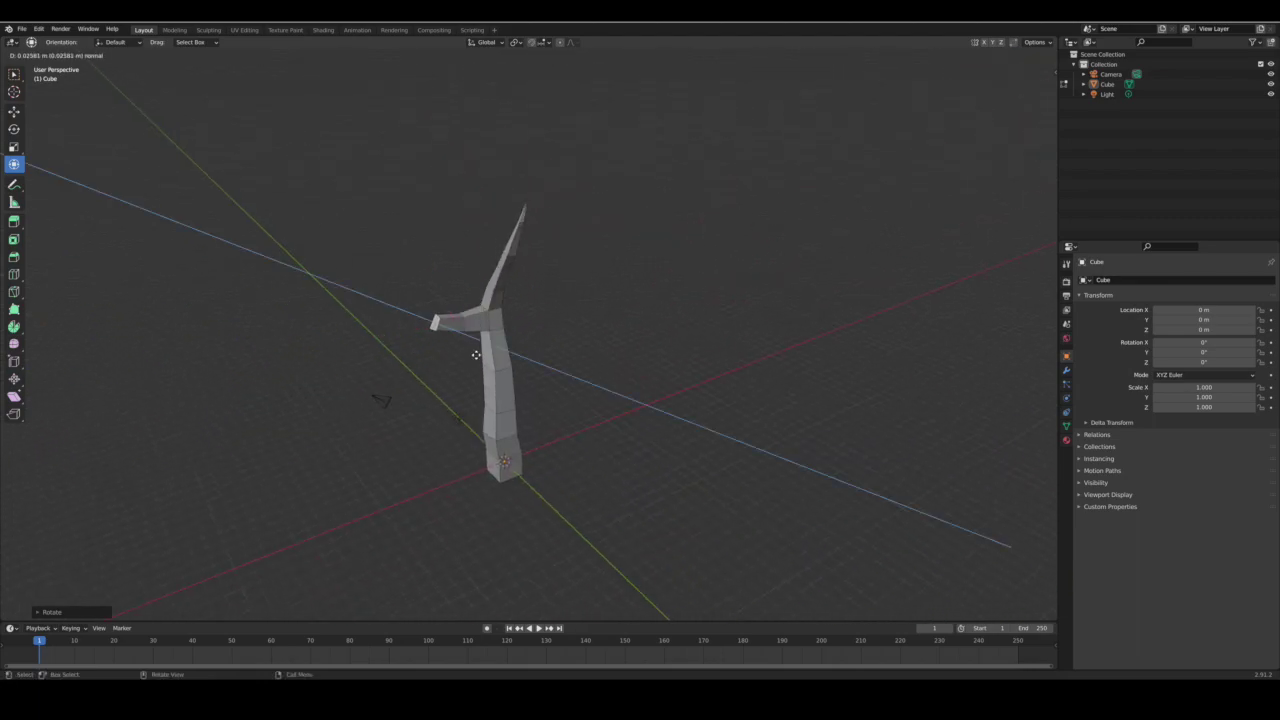
{"action": "key", "text": "s"}
{"action": "left_click", "coordinate": [437, 347]}
- Rotate the first branch, move its tip along Y, and taper it further
{"action": "mouse_move", "coordinate": [391, 420]}
{"action": "middle_mouse_down"}
{"action": "mouse_move", "coordinate": [400, 448]}
{"action": "mouse_move", "coordinate": [457, 419]}
{"action": "middle_mouse_up"}
{"action": "left_click_drag", "start_coordinate": [417, 314], "coordinate": [400, 335]}
{"action": "mouse_move", "coordinate": [400, 335]}
{"action": "middle_mouse_down"}
{"action": "mouse_move", "coordinate": [423, 357]}
{"action": "mouse_move", "coordinate": [380, 330]}
{"action": "mouse_move", "coordinate": [435, 349]}
{"action": "mouse_move", "coordinate": [380, 357]}
{"action": "mouse_move", "coordinate": [271, 500]}
{"action": "middle_mouse_up"}
{"action": "key", "text": "g"}
{"action": "key", "text": "y"}
{"action": "key", "text": "z"}
{"action": "left_click", "coordinate": [380, 330]}
{"action": "key", "text": "s"}
{"action": "left_click", "coordinate": [390, 330]}
- Extrude a second branch from a side face of the trunk and scale it
{"action": "key", "text": "e"}
{"action": "left_click", "coordinate": [380, 357]}
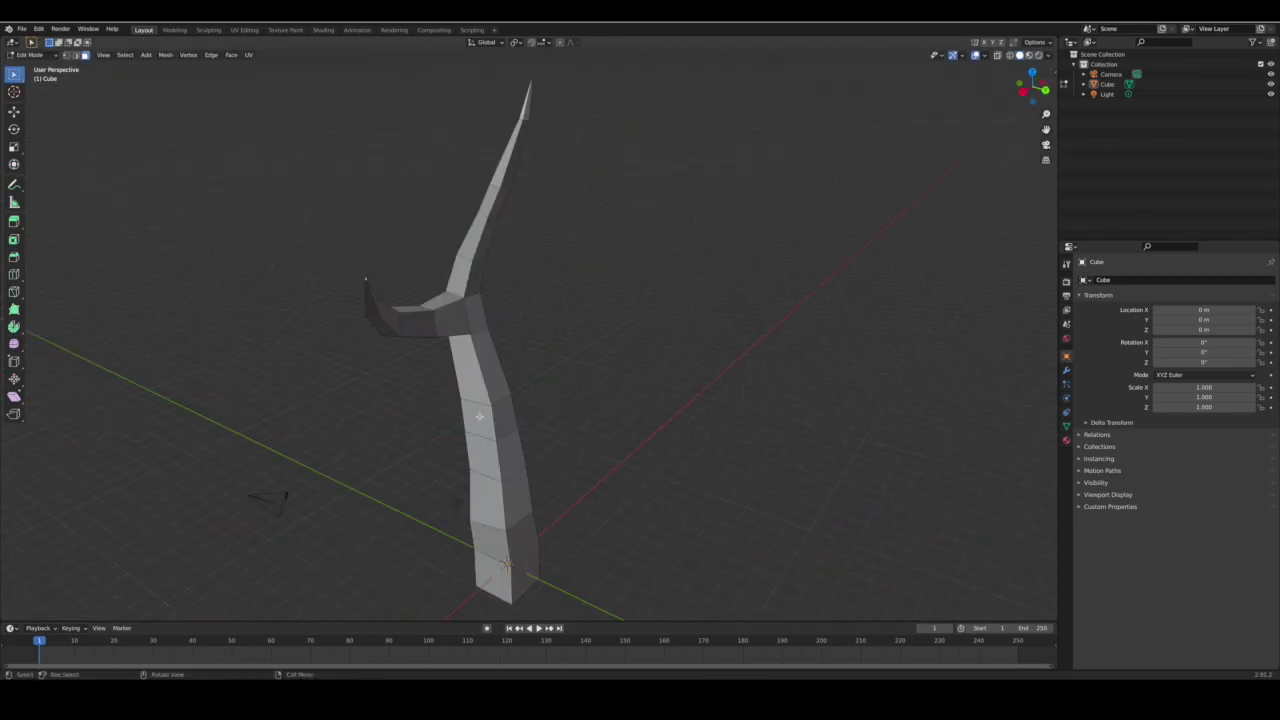
{"action": "key", "text": "s"}
{"action": "left_click", "coordinate": [517, 416]}
{"action": "left_click", "coordinate": [343, 370]}
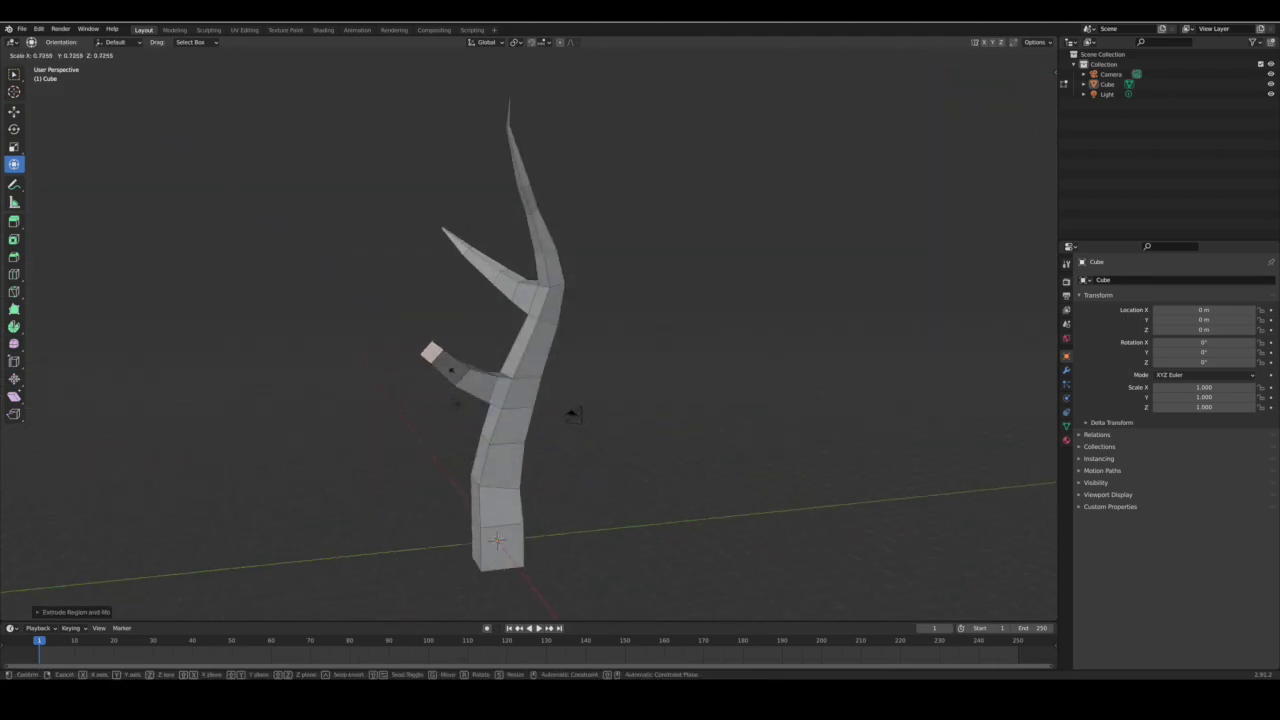
{"action": "mouse_move", "coordinate": [343, 370]}
{"action": "middle_mouse_down"}
{"action": "mouse_move", "coordinate": [306, 427]}
{"action": "mouse_move", "coordinate": [740, 460]}
{"action": "mouse_move", "coordinate": [591, 363]}
{"action": "mouse_move", "coordinate": [600, 380]}
{"action": "middle_mouse_up"}
- Extrude a third branch from another trunk face, raise it along Z, and shrink its end
{"action": "key", "text": "w"}
{"action": "left_click", "coordinate": [596, 393]}
{"action": "key", "text": "e"}
{"action": "left_click", "coordinate": [607, 391]}
{"action": "left_click_drag", "start_coordinate": [600, 350], "coordinate": [638, 315]}
{"action": "left_click", "coordinate": [638, 315]}
{"action": "mouse_move", "coordinate": [638, 315]}
{"action": "middle_mouse_down"}
{"action": "mouse_move", "coordinate": [606, 414]}
{"action": "mouse_move", "coordinate": [611, 594]}
{"action": "mouse_move", "coordinate": [771, 357]}
{"action": "middle_mouse_up"}
{"action": "key", "text": "s"}
{"action": "left_click", "coordinate": [586, 508]}
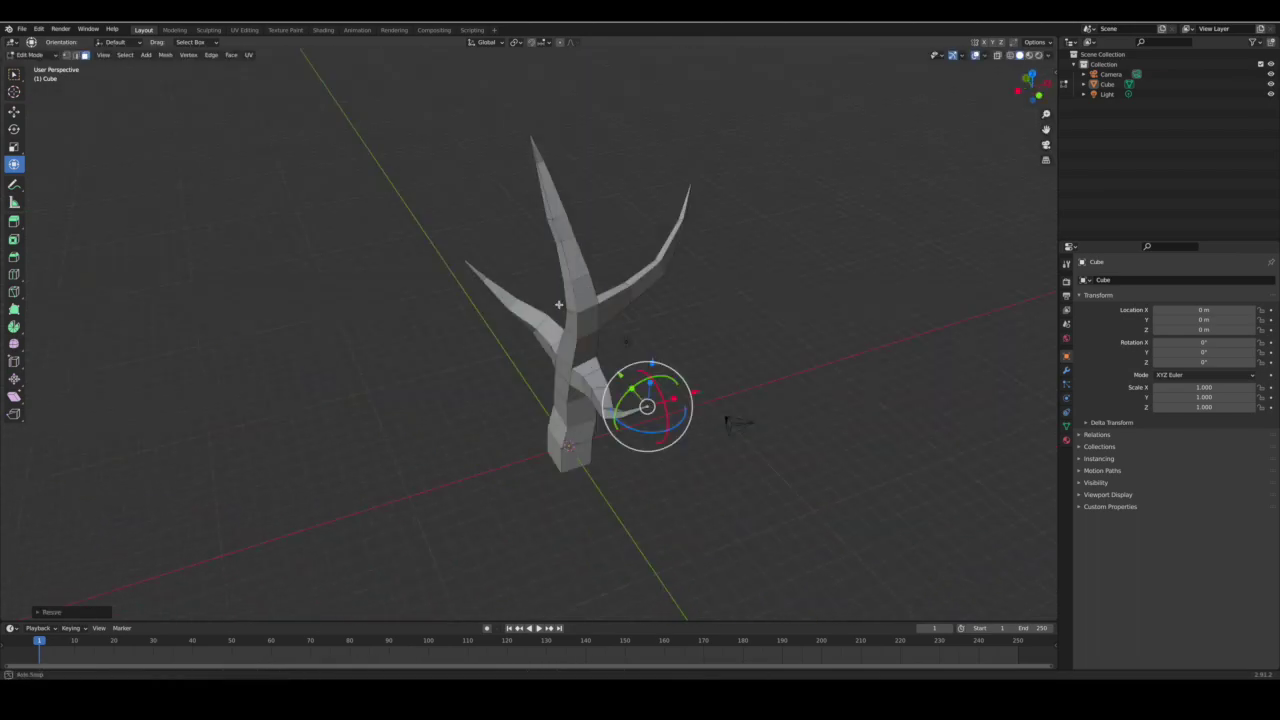
{"action": "mouse_move", "coordinate": [586, 508]}
{"action": "middle_mouse_down"}
{"action": "mouse_move", "coordinate": [640, 420]}
{"action": "mouse_move", "coordinate": [560, 190]}
{"action": "mouse_move", "coordinate": [666, 174]}
{"action": "mouse_move", "coordinate": [420, 200]}
{"action": "middle_mouse_up"}
- Extrude a branch from the upper trunk, shrink its tip, and move it into place
{"action": "left_click", "coordinate": [555, 185]}
{"action": "key", "text": "e"}
{"action": "left_click", "coordinate": [530, 161]}
{"action": "scroll", "coordinate": [418, 295], "scroll_direction": "up", "scroll_amount": 3}
{"action": "scroll", "coordinate": [418, 295], "scroll_direction": "down", "scroll_amount": 5}
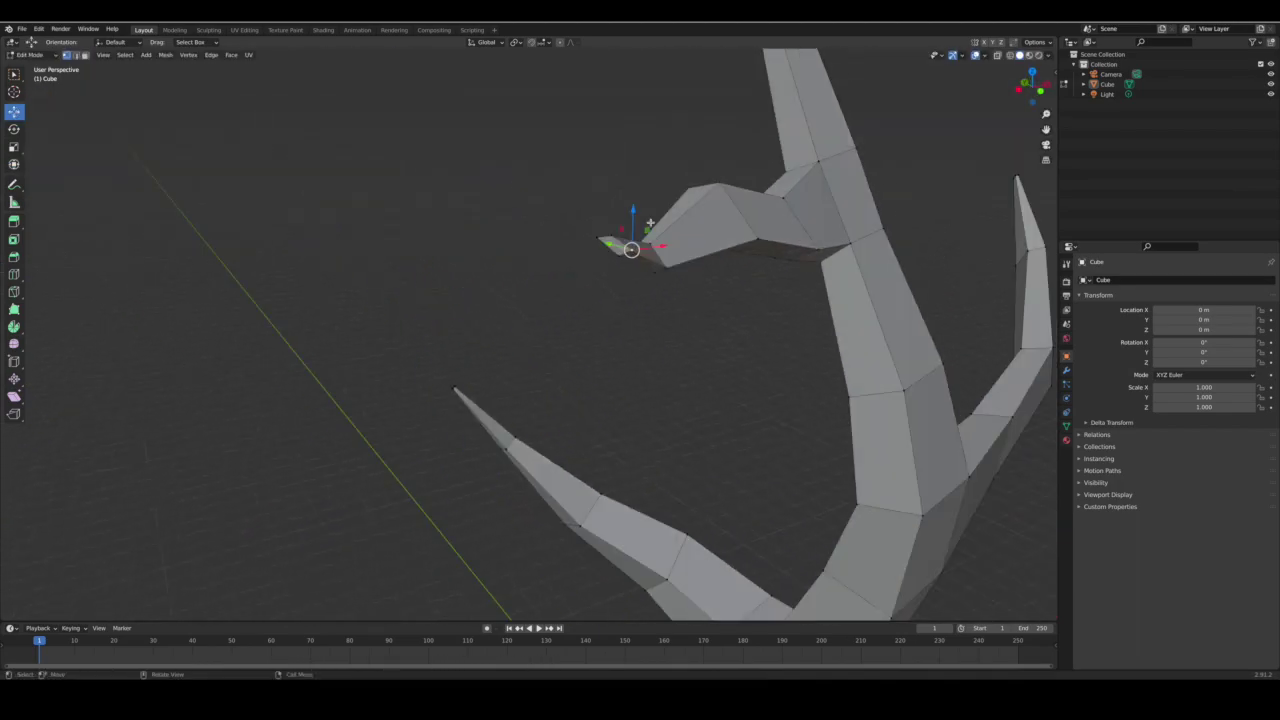
{"action": "key", "text": "s"}
{"action": "left_click", "coordinate": [623, 243]}
{"action": "mouse_move", "coordinate": [623, 243]}
{"action": "middle_mouse_down"}
{"action": "mouse_move", "coordinate": [443, 351]}
{"action": "mouse_move", "coordinate": [607, 405]}
{"action": "mouse_move", "coordinate": [587, 471]}
{"action": "middle_mouse_up"}
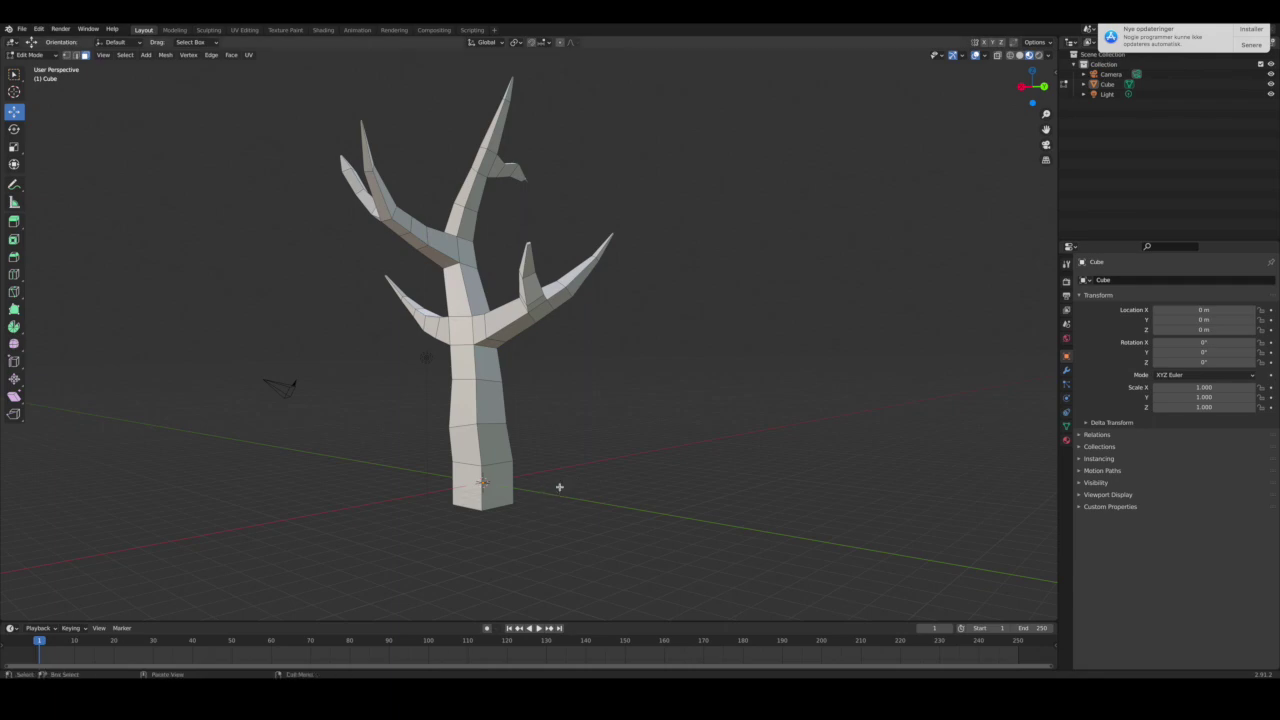
- Recentre the view, add a loop cut near the trunk base, and return to box select in face mode
{"action": "mouse_move", "coordinate": [584, 498]}
{"action": "middle_mouse_down"}
{"action": "mouse_move", "coordinate": [446, 500]}
{"action": "mouse_move", "coordinate": [389, 474]}
{"action": "mouse_move", "coordinate": [500, 491]}
{"action": "middle_mouse_up"}
{"action": "scroll", "coordinate": [566, 505], "scroll_direction": "up", "scroll_amount": 3}
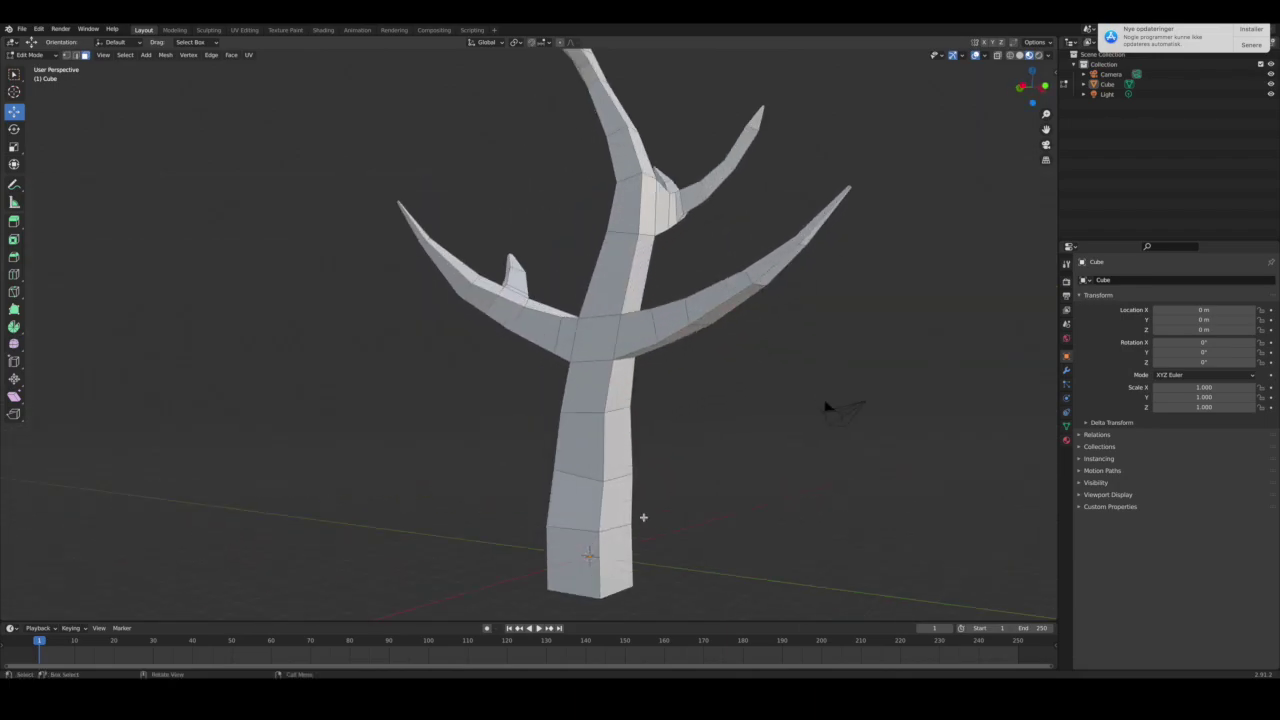
{"action": "mouse_move", "coordinate": [661, 517]}
{"action": "middle_mouse_down", "text": "shift"}
{"action": "mouse_move", "coordinate": [620, 400]}
{"action": "mouse_move", "coordinate": [582, 387]}
{"action": "middle_mouse_up", "text": "shift"}
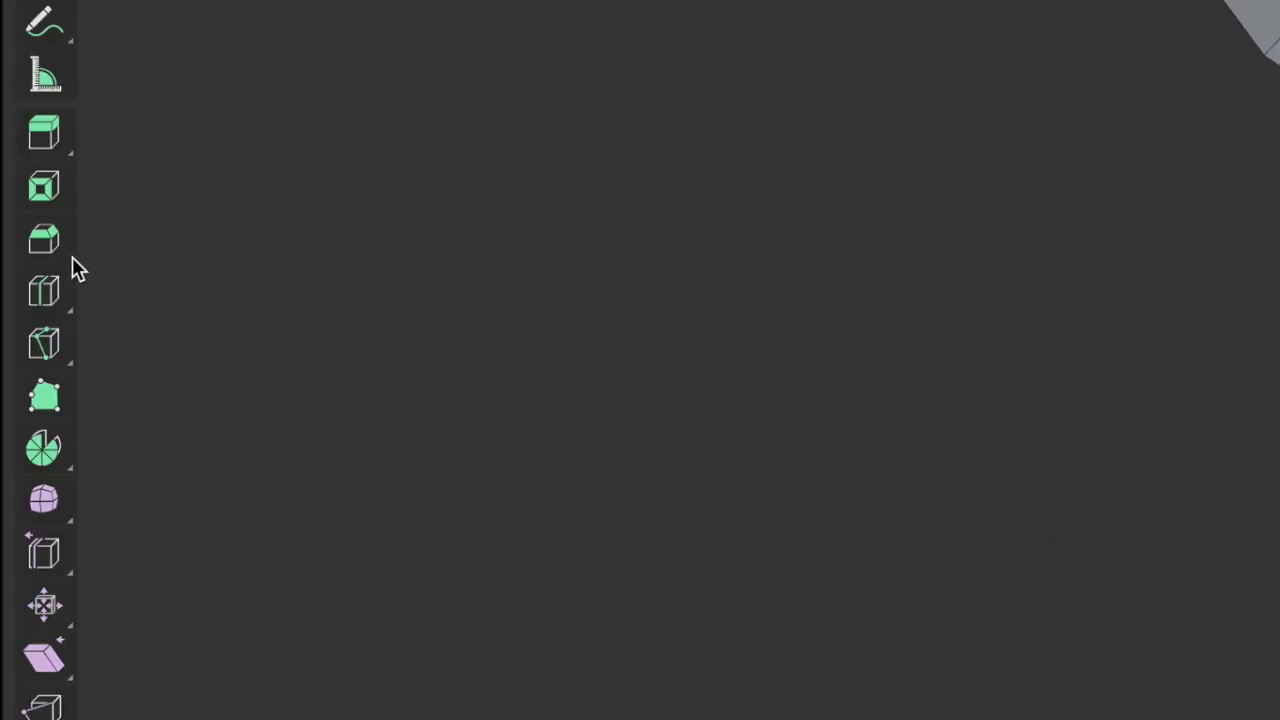
{"action": "left_click", "coordinate": [58, 288]}
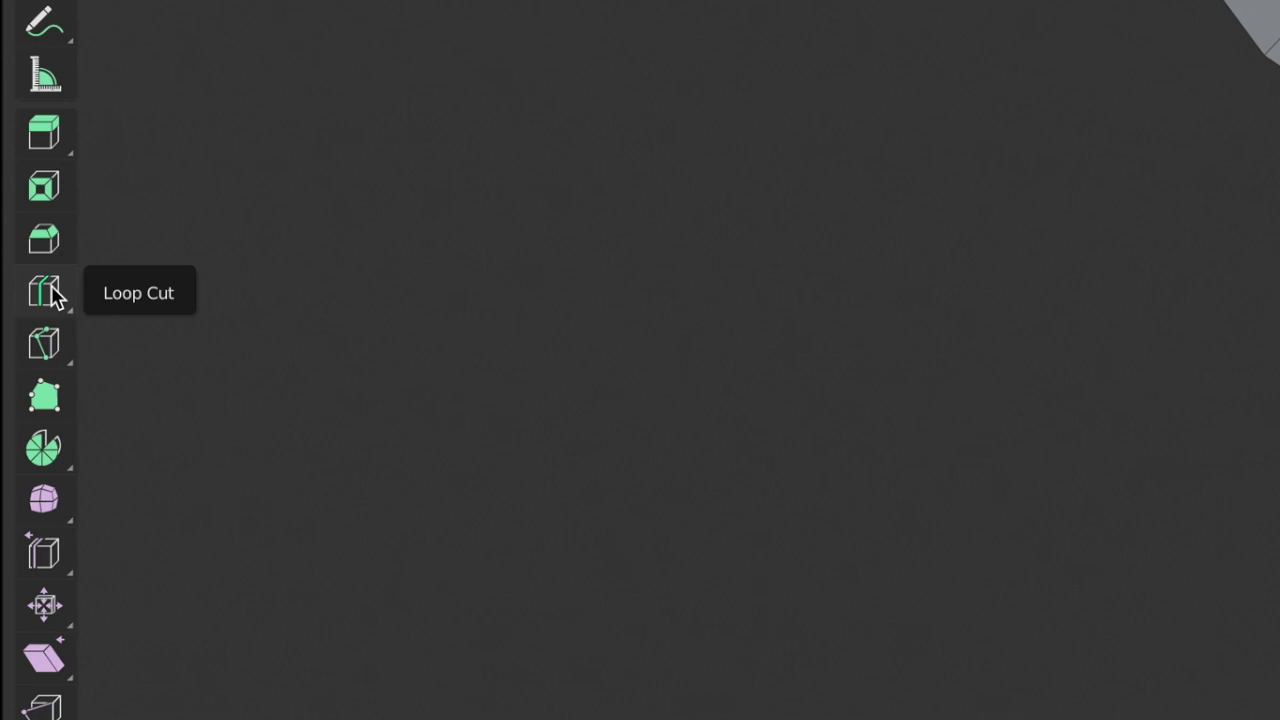
{"action": "left_click", "coordinate": [55, 295]}
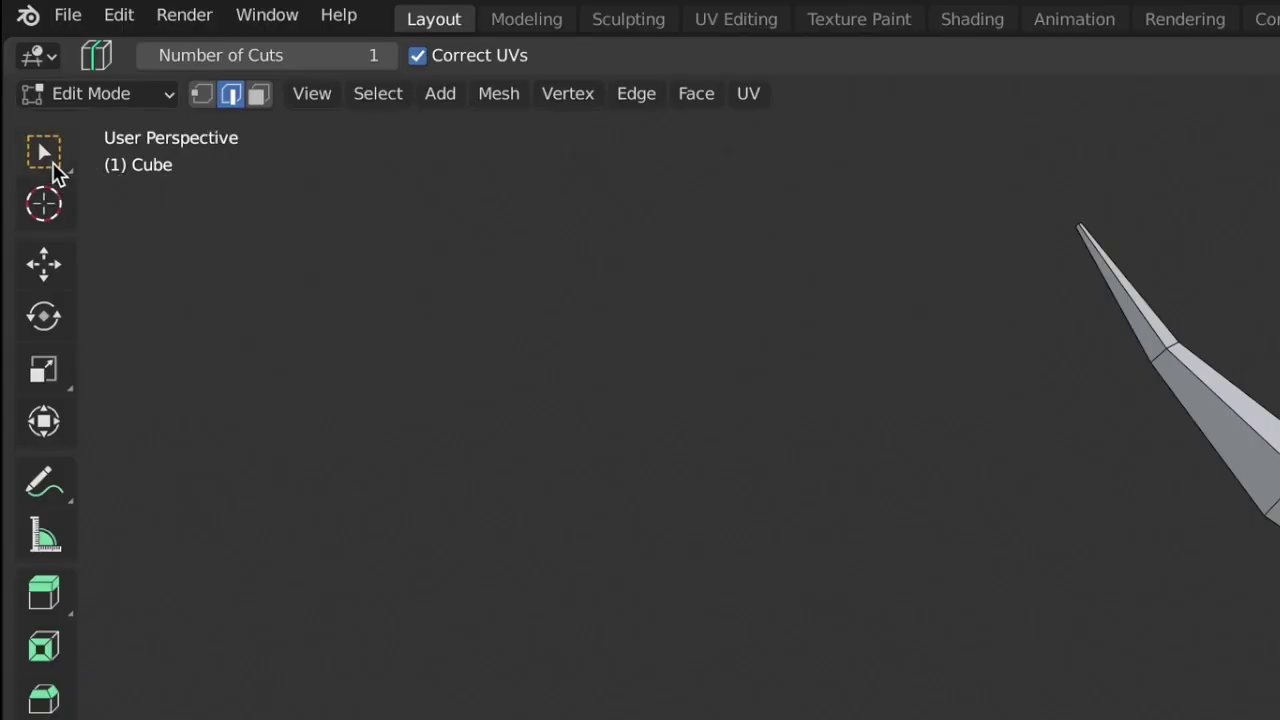
{"action": "left_click", "coordinate": [54, 167]}
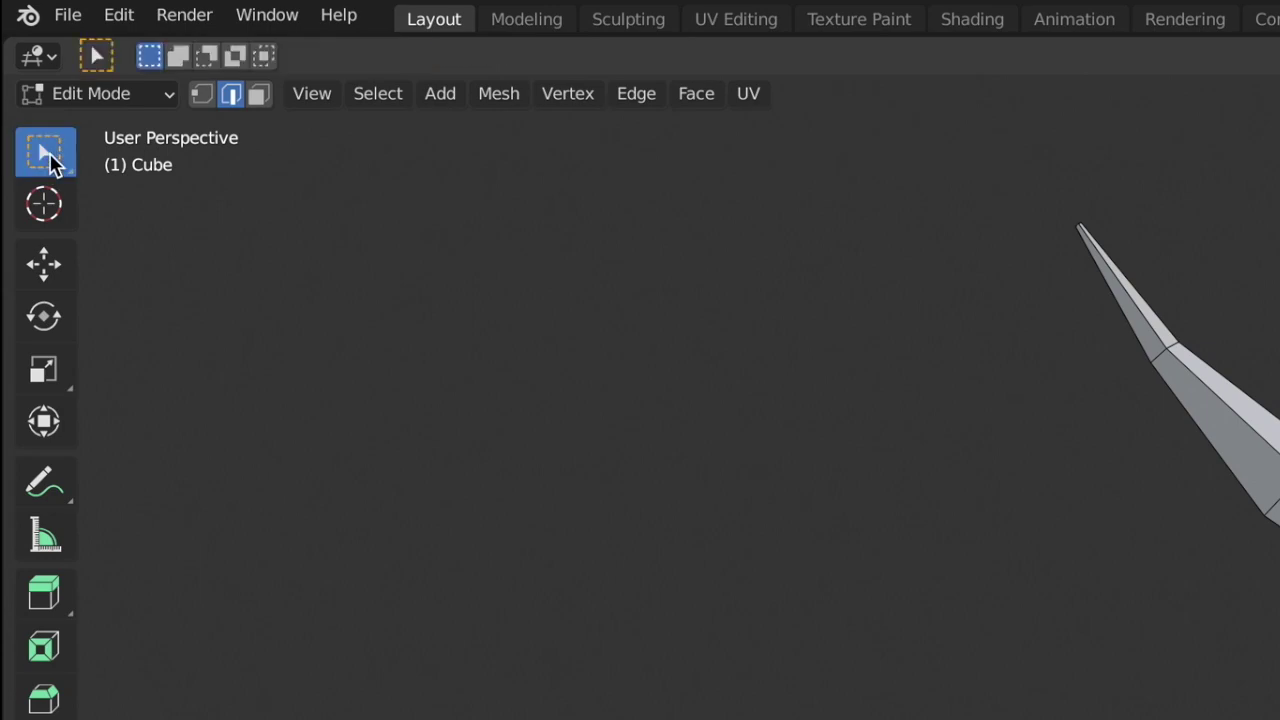
{"action": "left_click", "coordinate": [259, 95]}
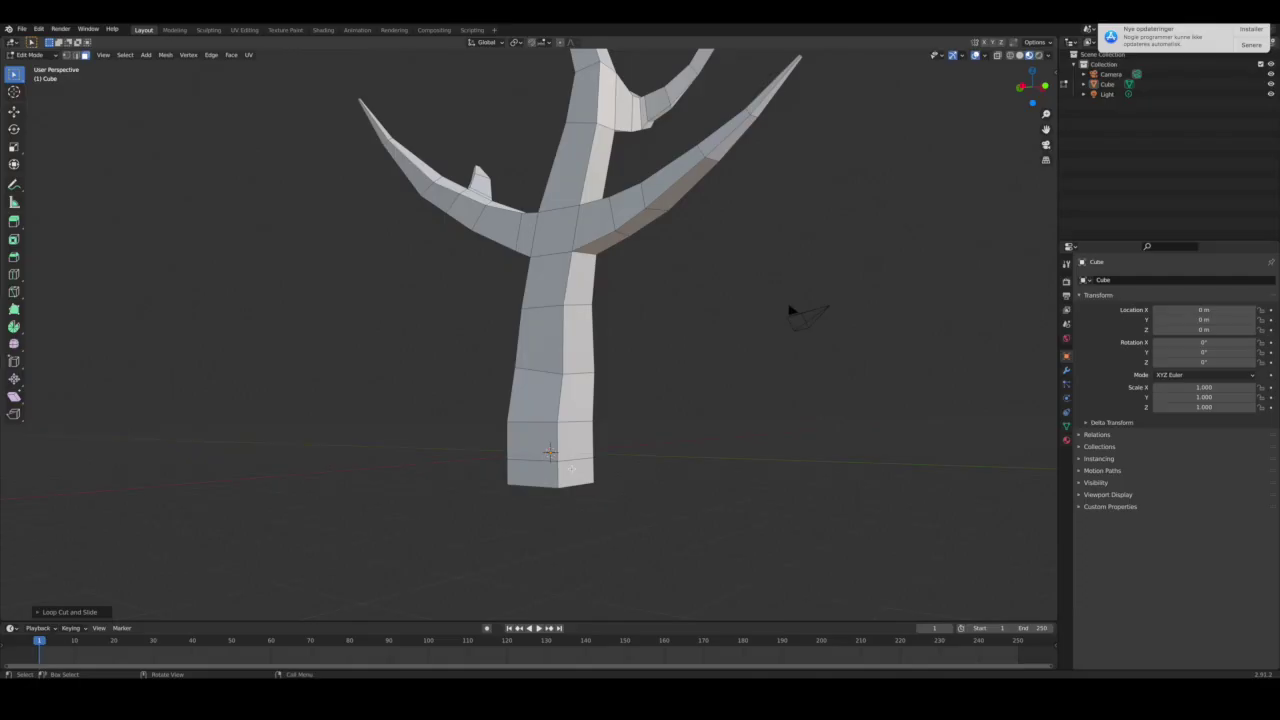
- Extrude the trunk's bottom face downward, then tilt and shift it outward into a small foot
{"action": "left_click", "coordinate": [571, 468]}
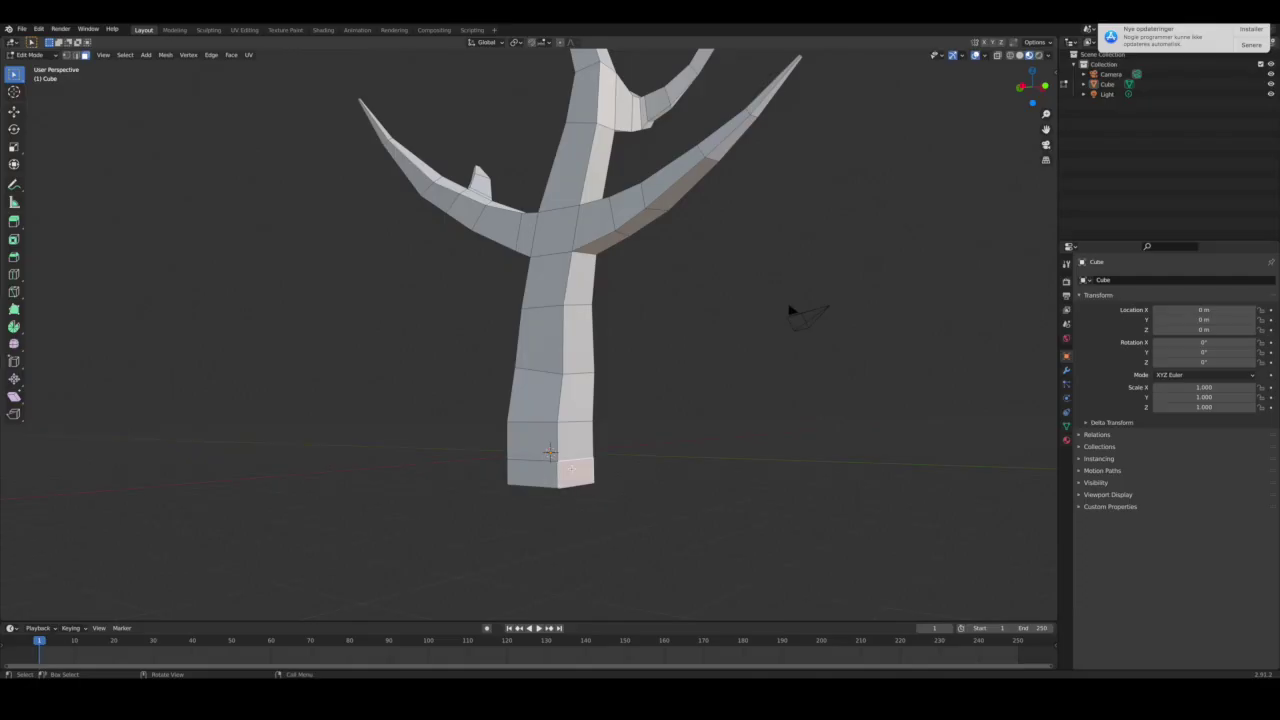
{"action": "key", "text": "e"}
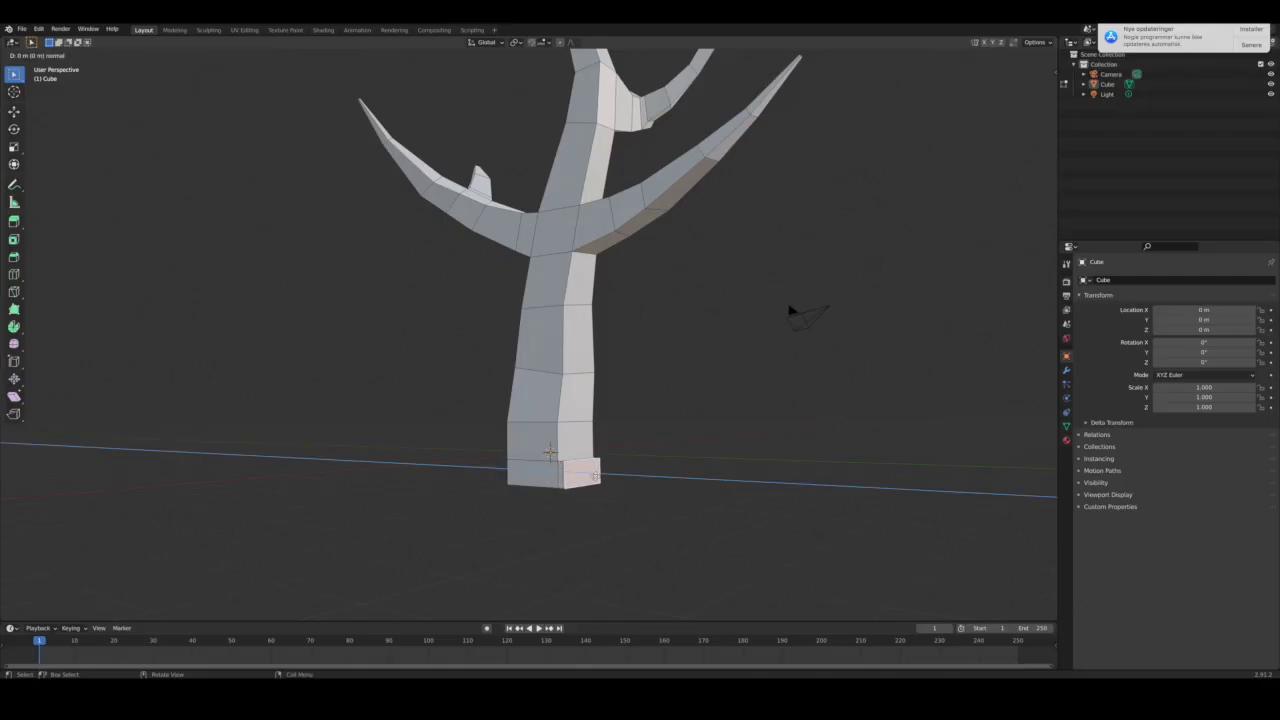
{"action": "middle_click_drag", "start_coordinate": [594, 475], "coordinate": [606, 486]}
{"action": "left_click_drag", "start_coordinate": [610, 480], "coordinate": [670, 540]}
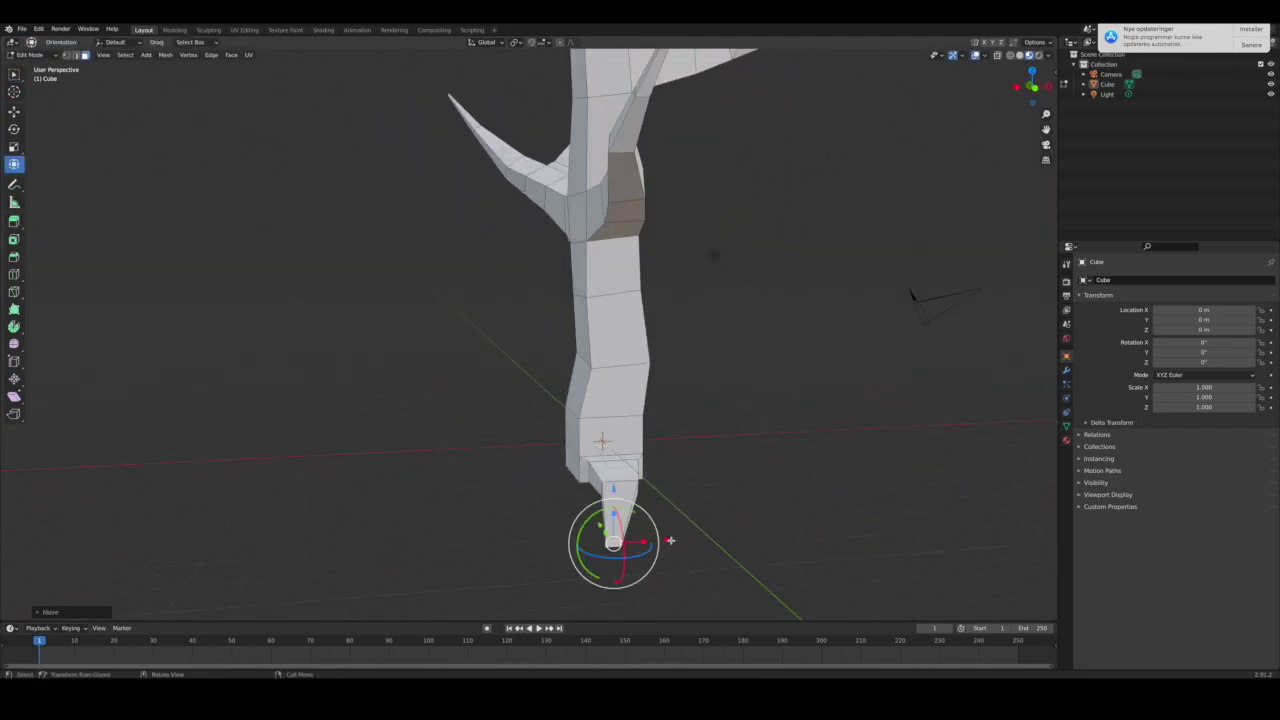
{"action": "middle_click_drag", "start_coordinate": [670, 540], "coordinate": [472, 433]}
{"action": "key", "text": "r"}
{"action": "left_click", "coordinate": [560, 470]}
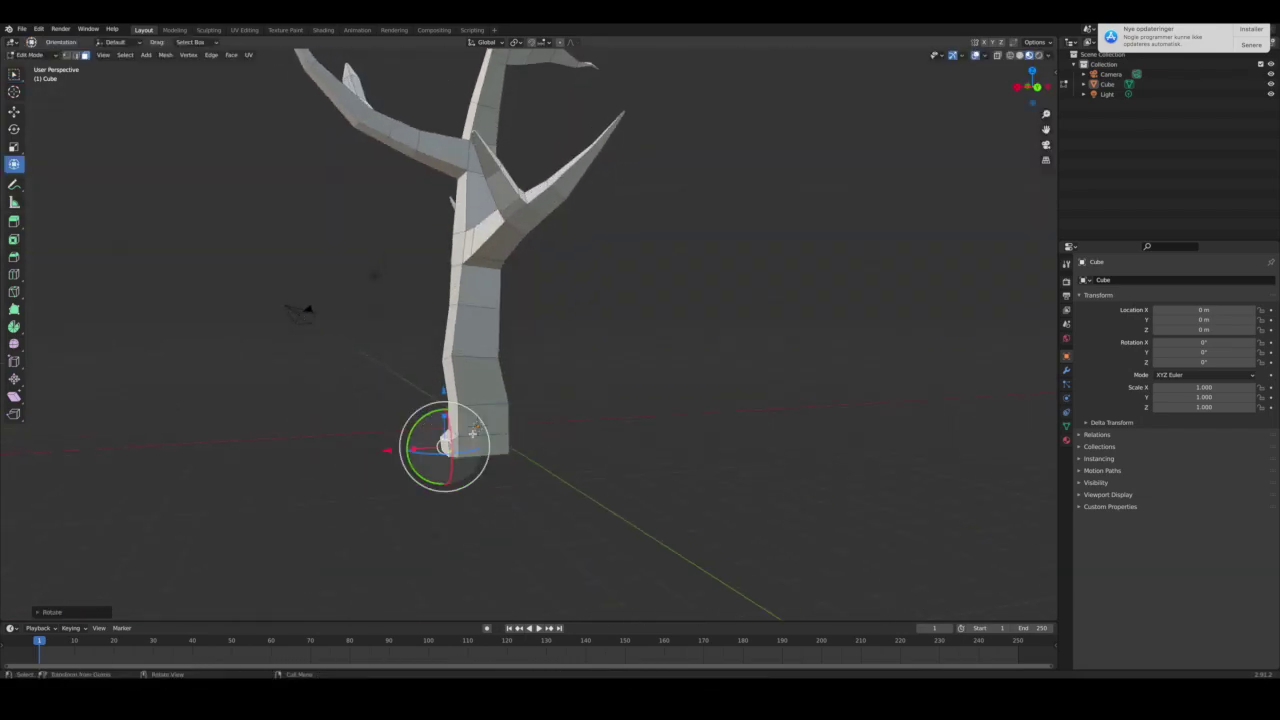
{"action": "left_click_drag", "start_coordinate": [472, 433], "coordinate": [470, 415]}
{"action": "mouse_move", "coordinate": [470, 415]}
{"action": "middle_mouse_down"}
{"action": "mouse_move", "coordinate": [434, 280]}
{"action": "mouse_move", "coordinate": [366, 297]}
{"action": "middle_mouse_up"}
- Extrude the bottom faces into a root flare with a shrunken tip and inspect the base
{"action": "key", "text": "e"}
{"action": "left_click", "coordinate": [449, 466]}
{"action": "key", "text": "s"}
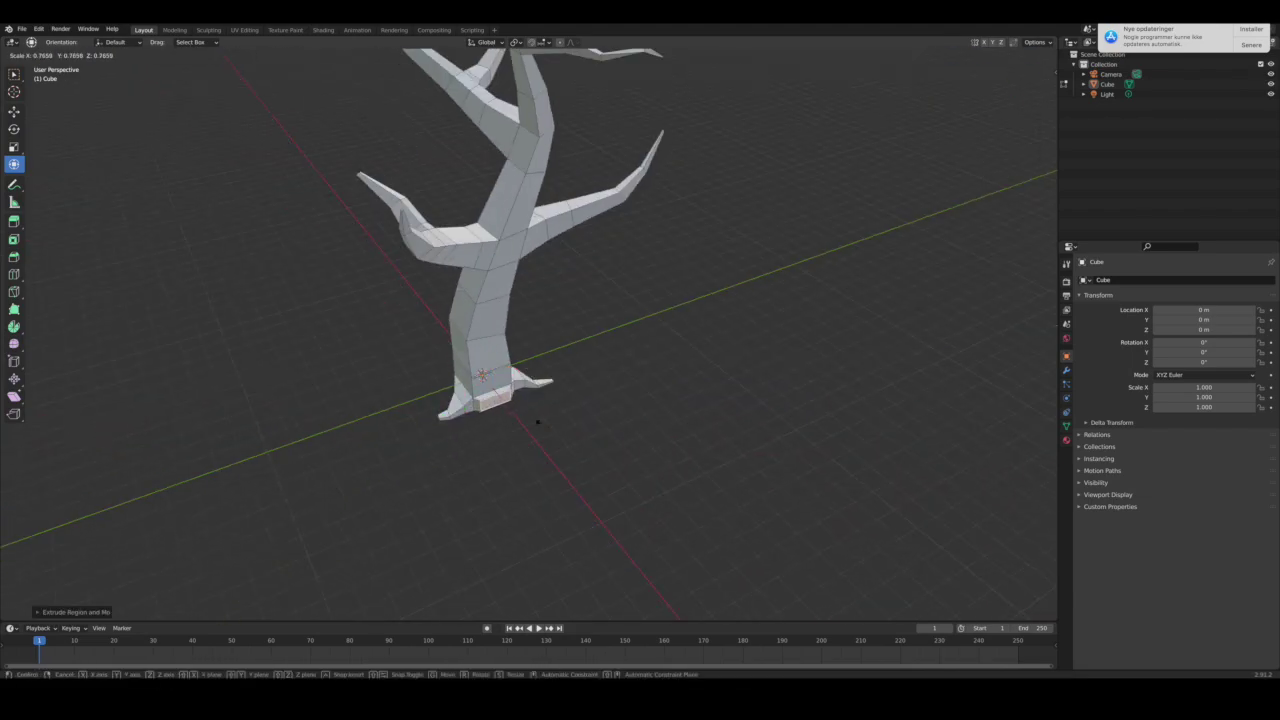
{"action": "left_click", "coordinate": [488, 420]}
{"action": "mouse_move", "coordinate": [488, 420]}
{"action": "middle_mouse_down"}
{"action": "mouse_move", "coordinate": [490, 400]}
{"action": "mouse_move", "coordinate": [751, 505]}
{"action": "middle_mouse_up"}
{"action": "key", "text": "g"}
{"action": "key", "text": "z"}
{"action": "right_click", "coordinate": [488, 401]}
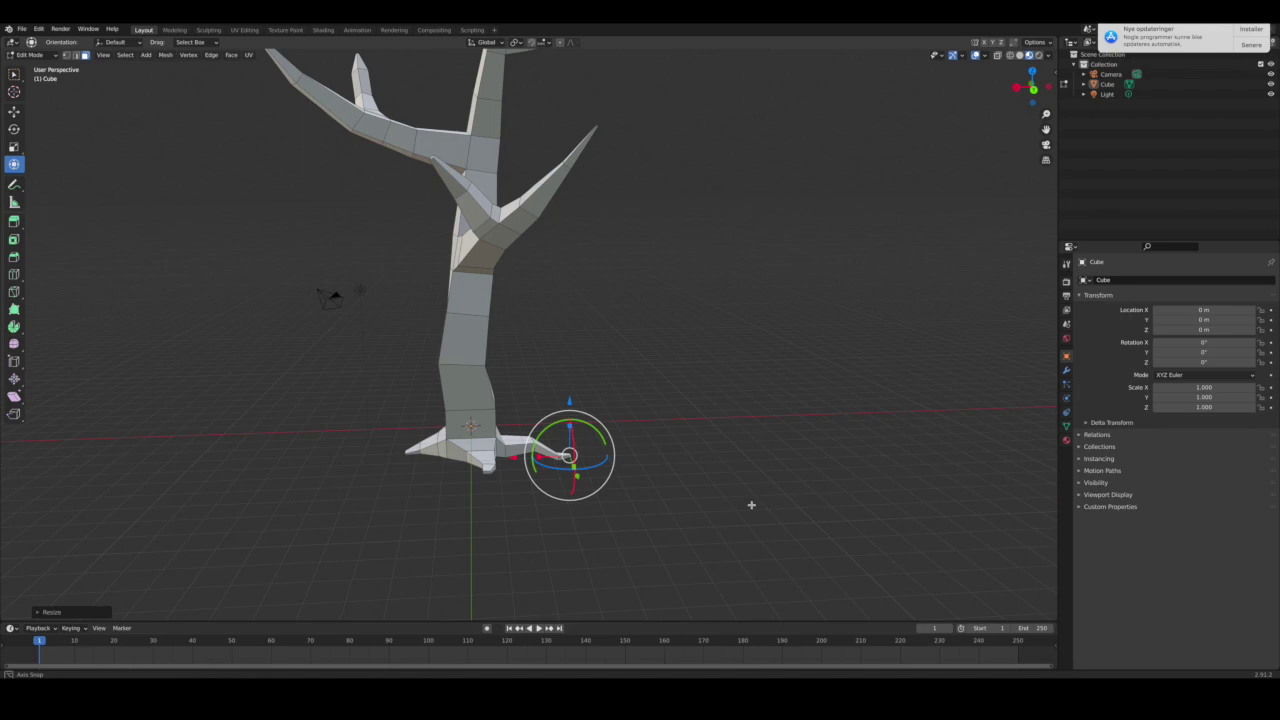
{"action": "mouse_move", "coordinate": [751, 505]}
{"action": "middle_mouse_down"}
{"action": "mouse_move", "coordinate": [620, 426]}
{"action": "mouse_move", "coordinate": [651, 428]}
{"action": "mouse_move", "coordinate": [466, 423]}
{"action": "mouse_move", "coordinate": [437, 407]}
{"action": "mouse_move", "coordinate": [552, 423]}
{"action": "middle_mouse_up"}
{"action": "mouse_move", "coordinate": [475, 487]}
{"action": "middle_mouse_down"}
{"action": "mouse_move", "coordinate": [651, 457]}
{"action": "mouse_move", "coordinate": [643, 414]}
{"action": "middle_mouse_up"}
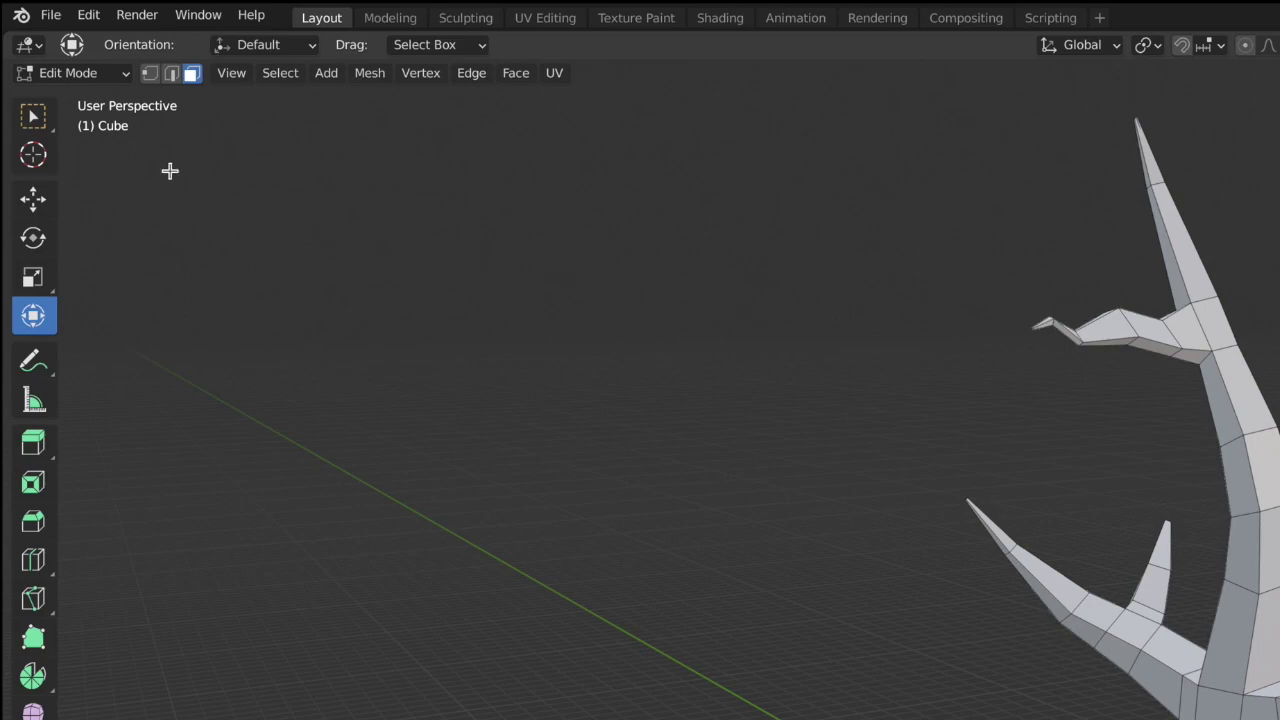
- Return to Object Mode and add a Subdivision Surface modifier in Modifier Properties
{"action": "left_click", "coordinate": [122, 74]}
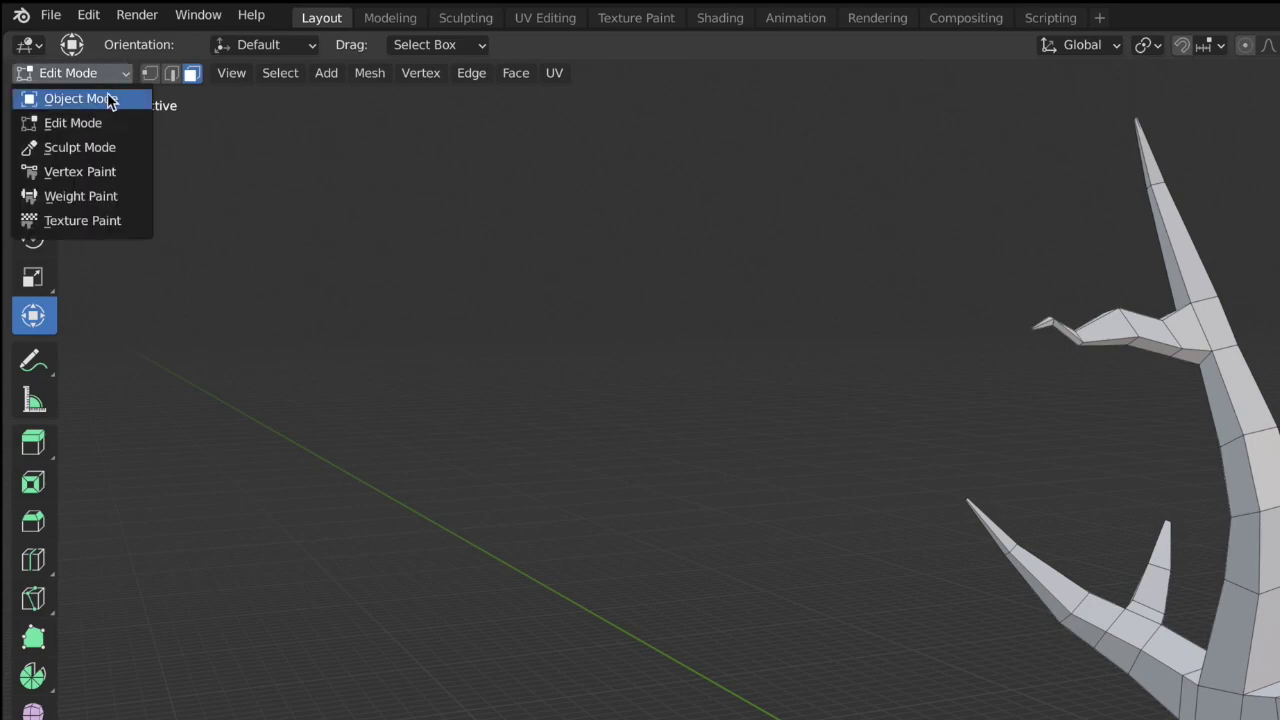
{"action": "left_click", "coordinate": [108, 97]}
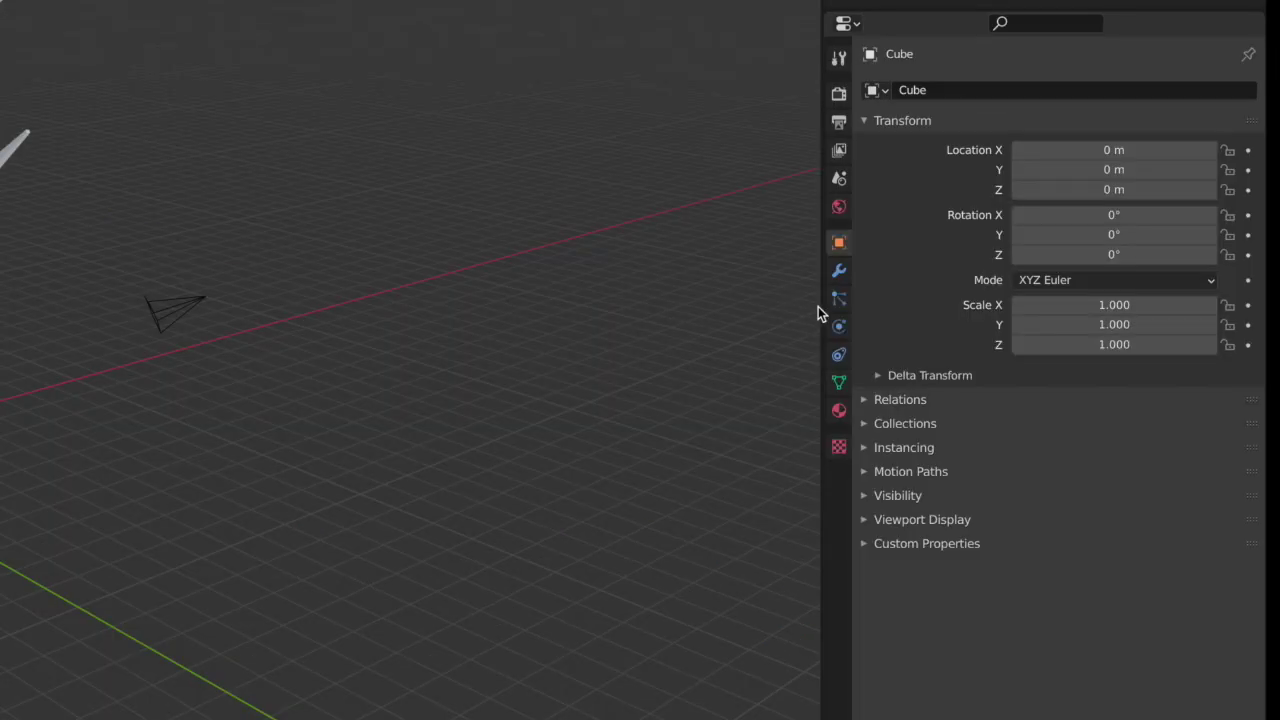
{"action": "left_click", "coordinate": [839, 274]}
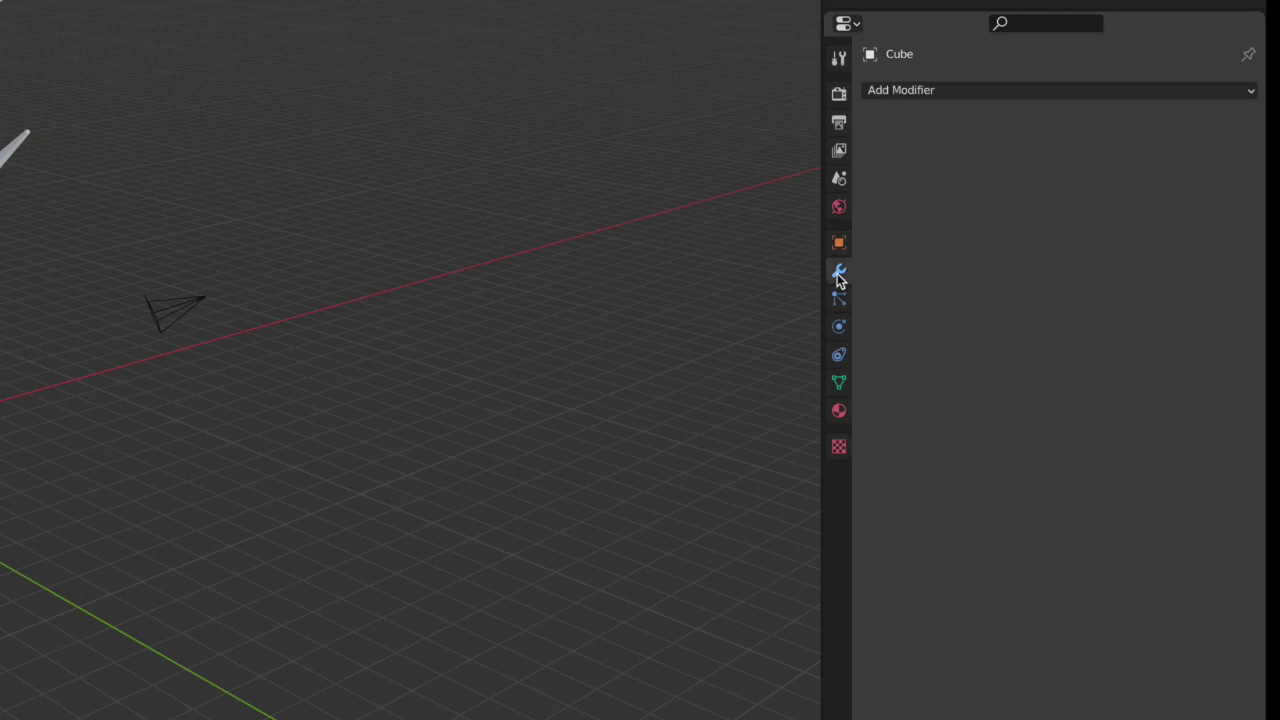
{"action": "left_click", "coordinate": [932, 90]}
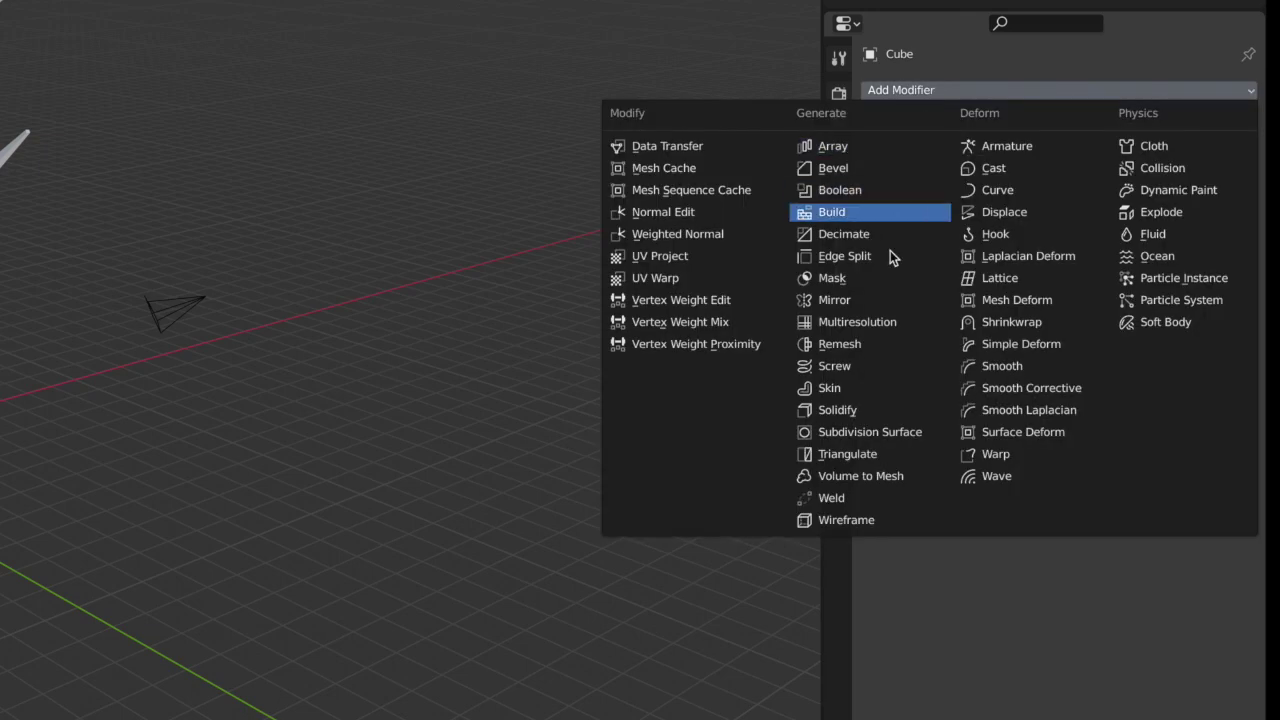
{"action": "left_click", "coordinate": [881, 433]}
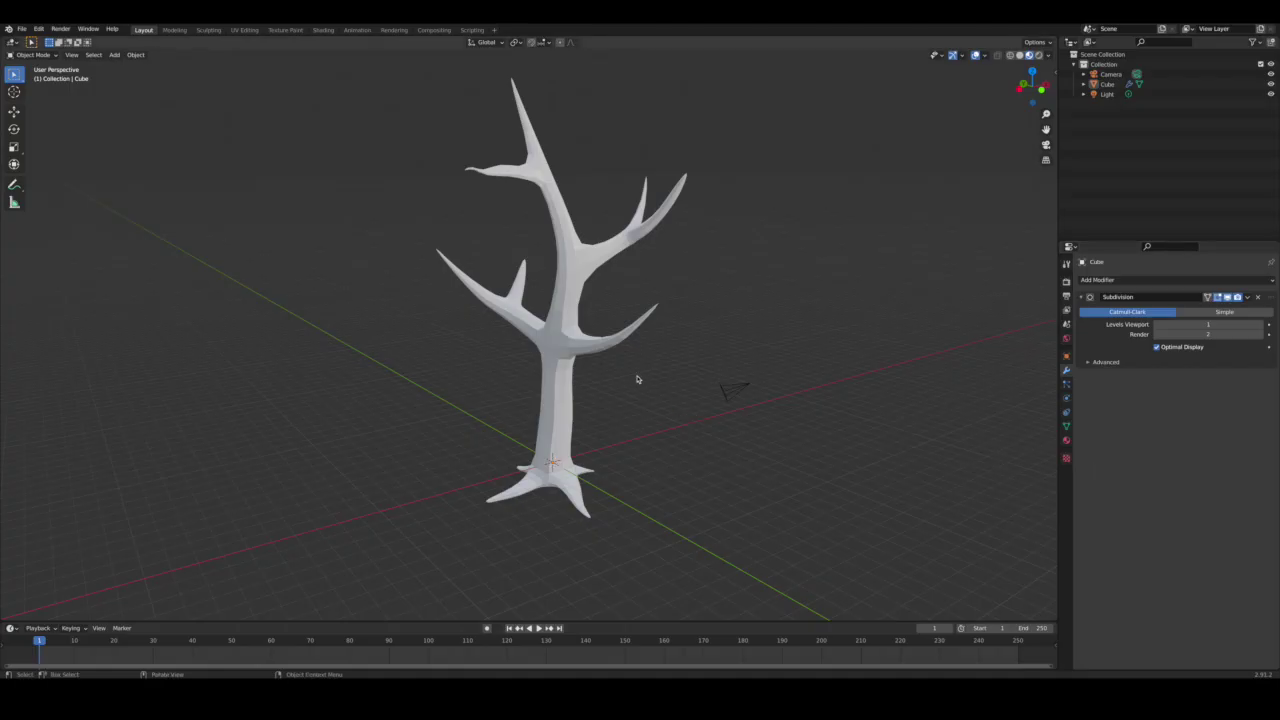
- Apply Shade Smooth to the subdivided tree from the Object menu and orbit to inspect it
{"action": "scroll", "coordinate": [637, 379], "scroll_direction": "up", "scroll_amount": 3}
{"action": "scroll", "coordinate": [637, 379], "scroll_direction": "up", "scroll_amount": 2}
{"action": "middle_click_drag", "start_coordinate": [712, 420], "coordinate": [634, 420]}
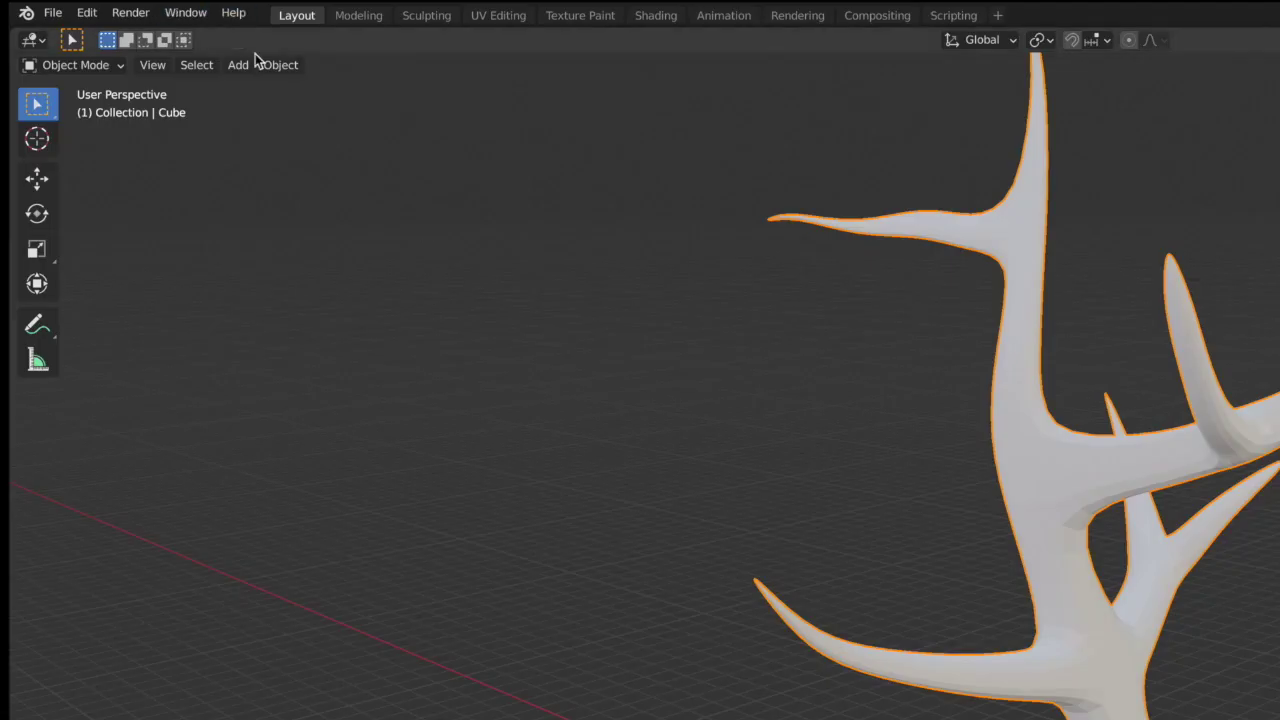
{"action": "left_click", "coordinate": [282, 68]}
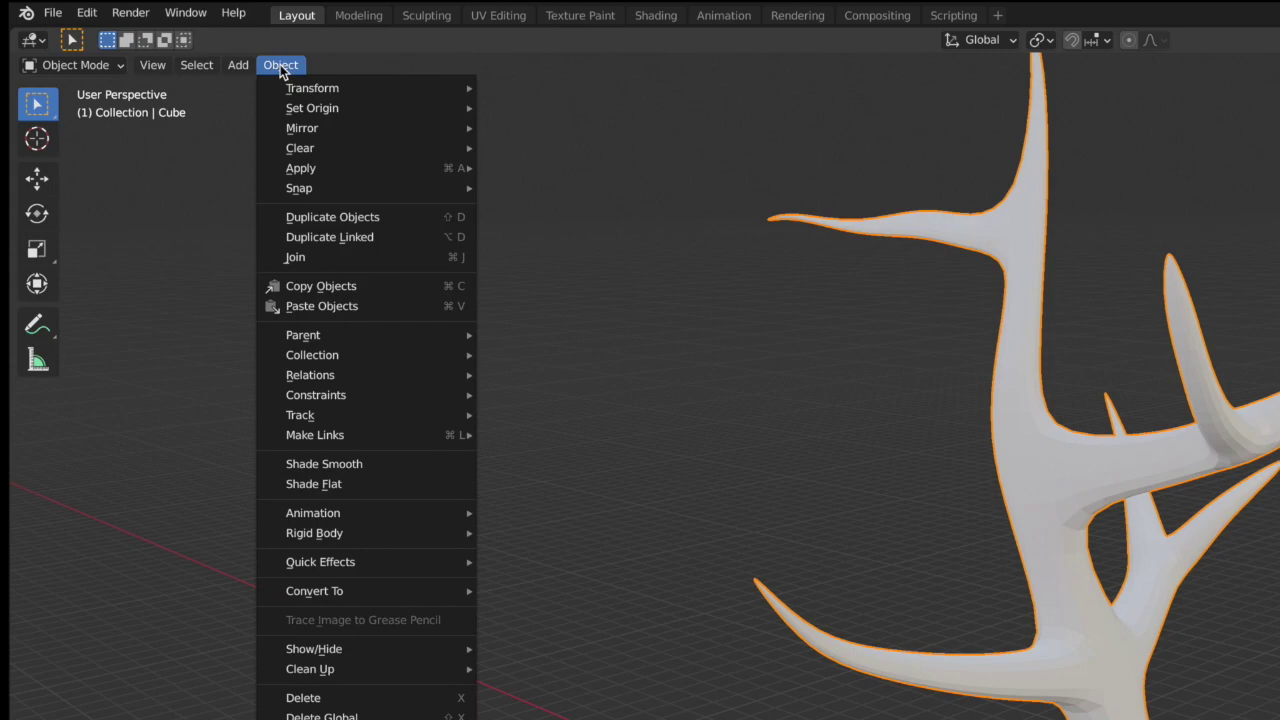
{"action": "left_click", "coordinate": [337, 463]}
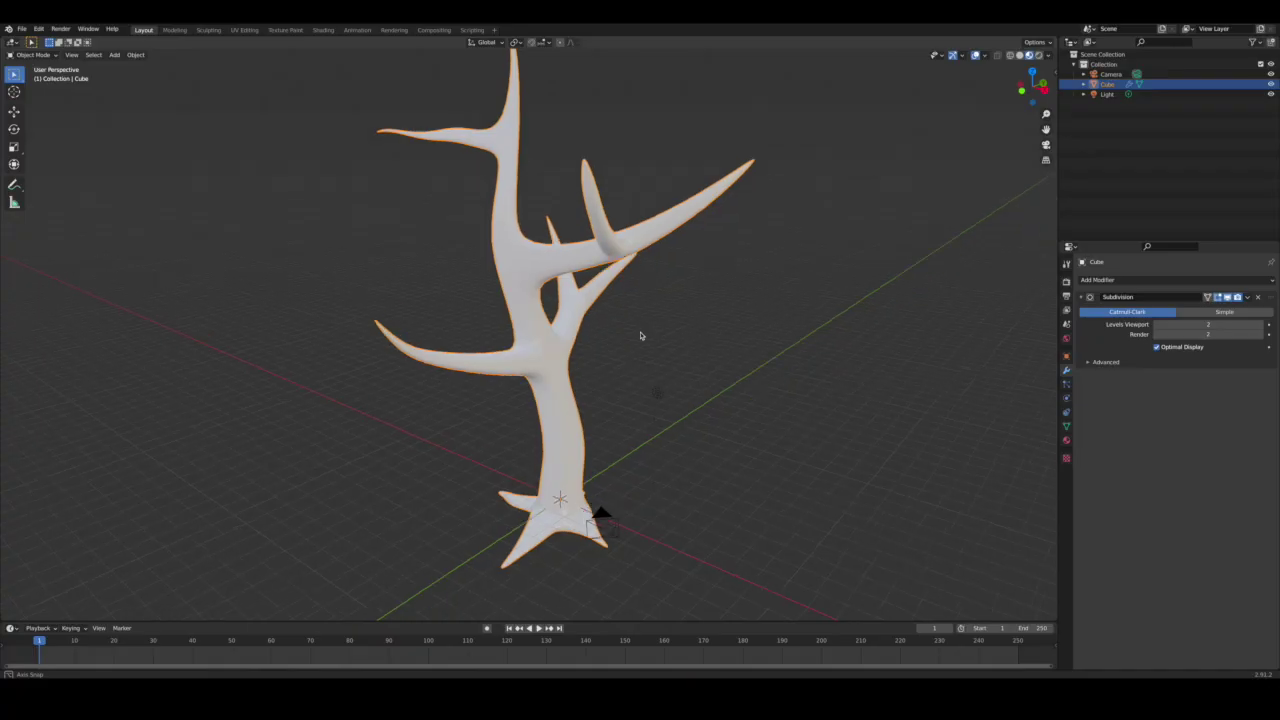
{"action": "mouse_move", "coordinate": [640, 337]}
{"action": "middle_mouse_down"}
{"action": "mouse_move", "coordinate": [706, 303]}
{"action": "mouse_move", "coordinate": [731, 314]}
{"action": "mouse_move", "coordinate": [651, 331]}
{"action": "mouse_move", "coordinate": [580, 309]}
{"action": "mouse_move", "coordinate": [631, 309]}
{"action": "mouse_move", "coordinate": [612, 310]}
{"action": "middle_mouse_up"}
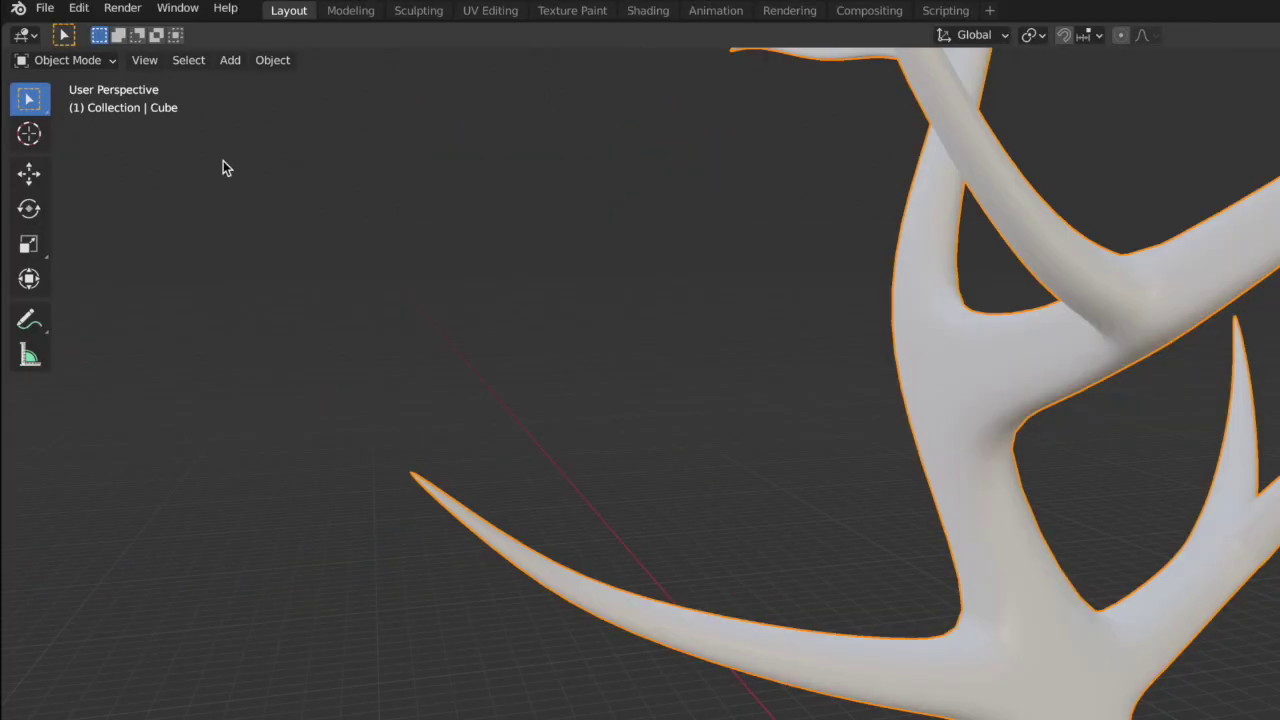
{"action": "left_click", "coordinate": [93, 61]}
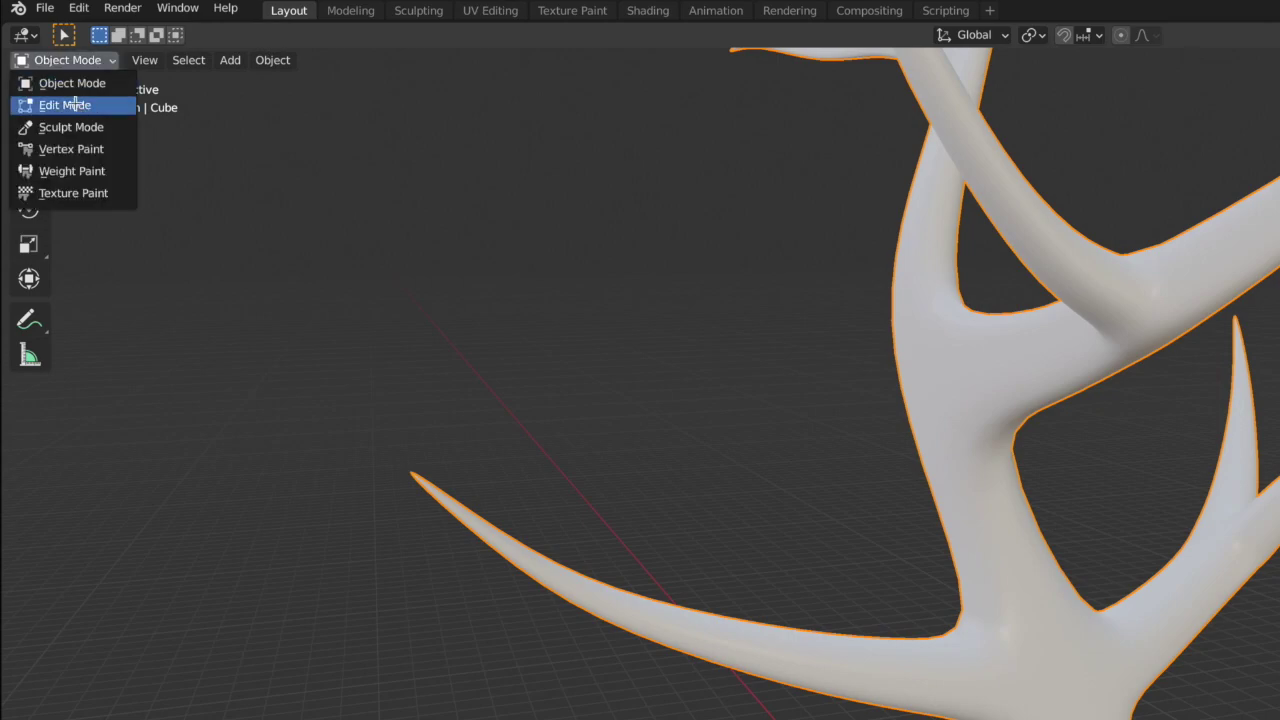
- In Edit Mode, select the lower edge of the branch-junction face and slide it along Y
{"action": "left_click", "coordinate": [78, 106]}
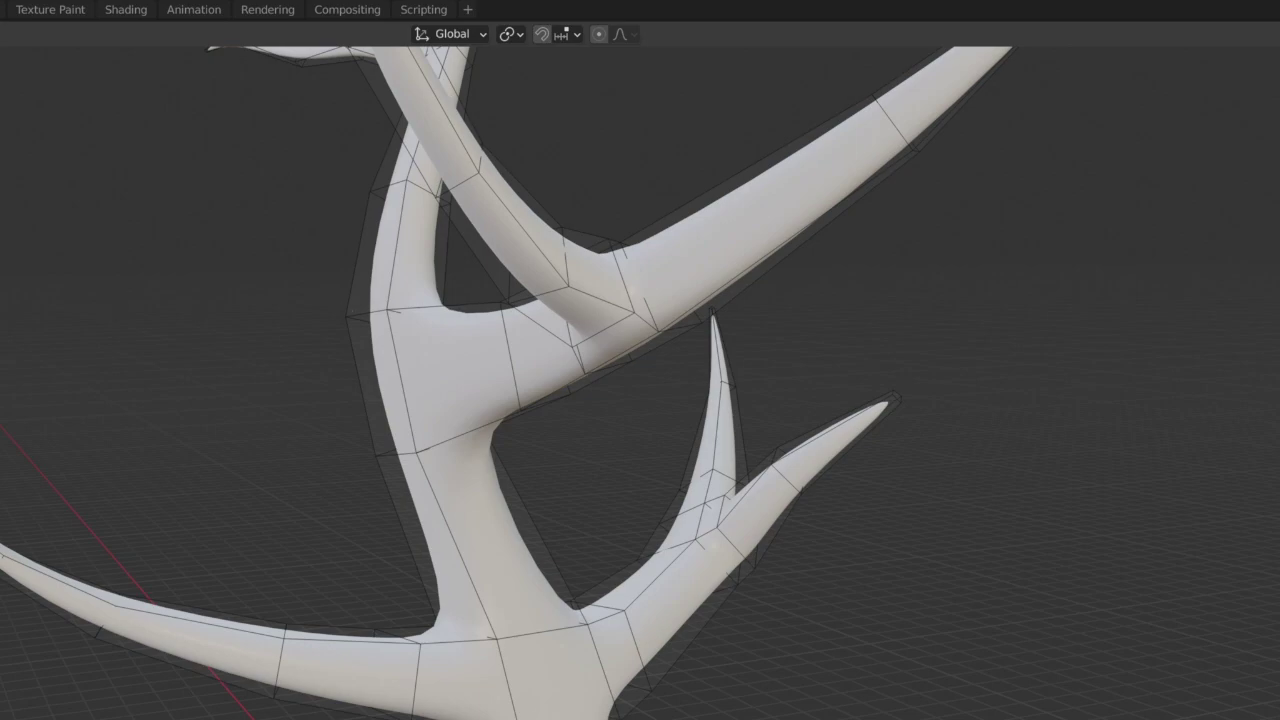
{"action": "left_click", "coordinate": [596, 324]}
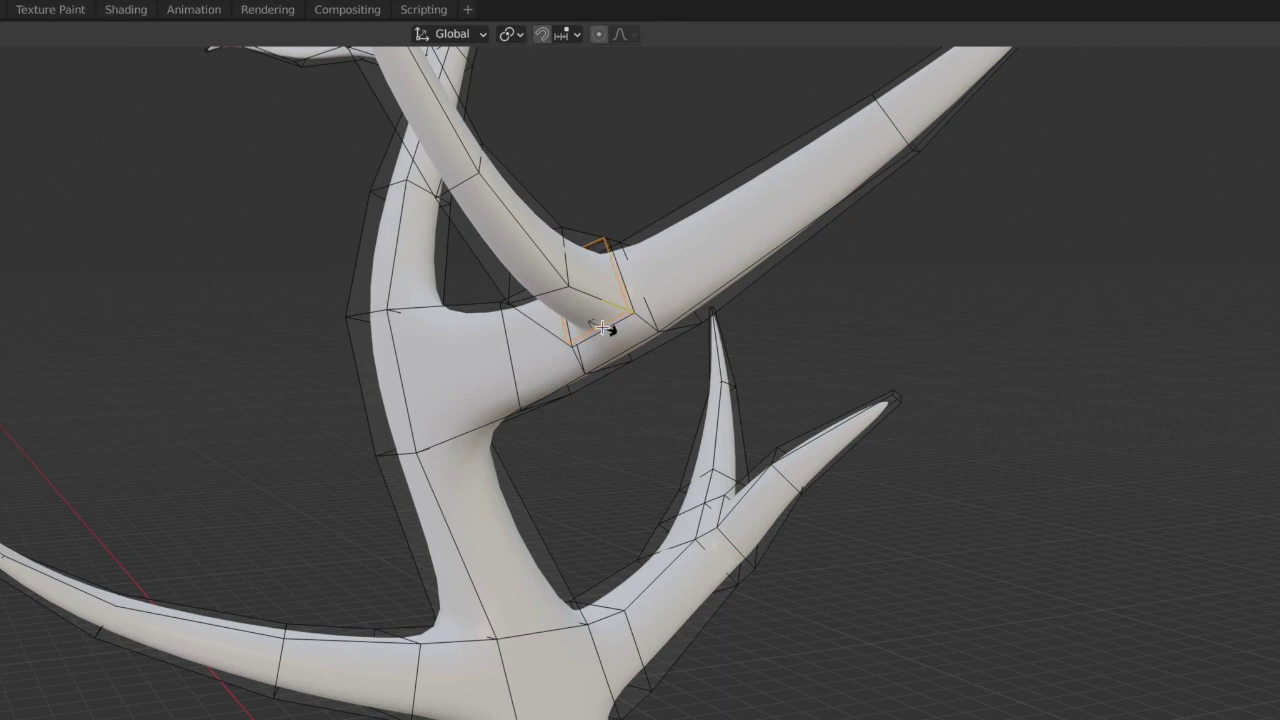
{"action": "left_click", "coordinate": [619, 326], "text": "shift"}
{"action": "scroll", "coordinate": [610, 310], "scroll_direction": "down", "scroll_amount": 3}
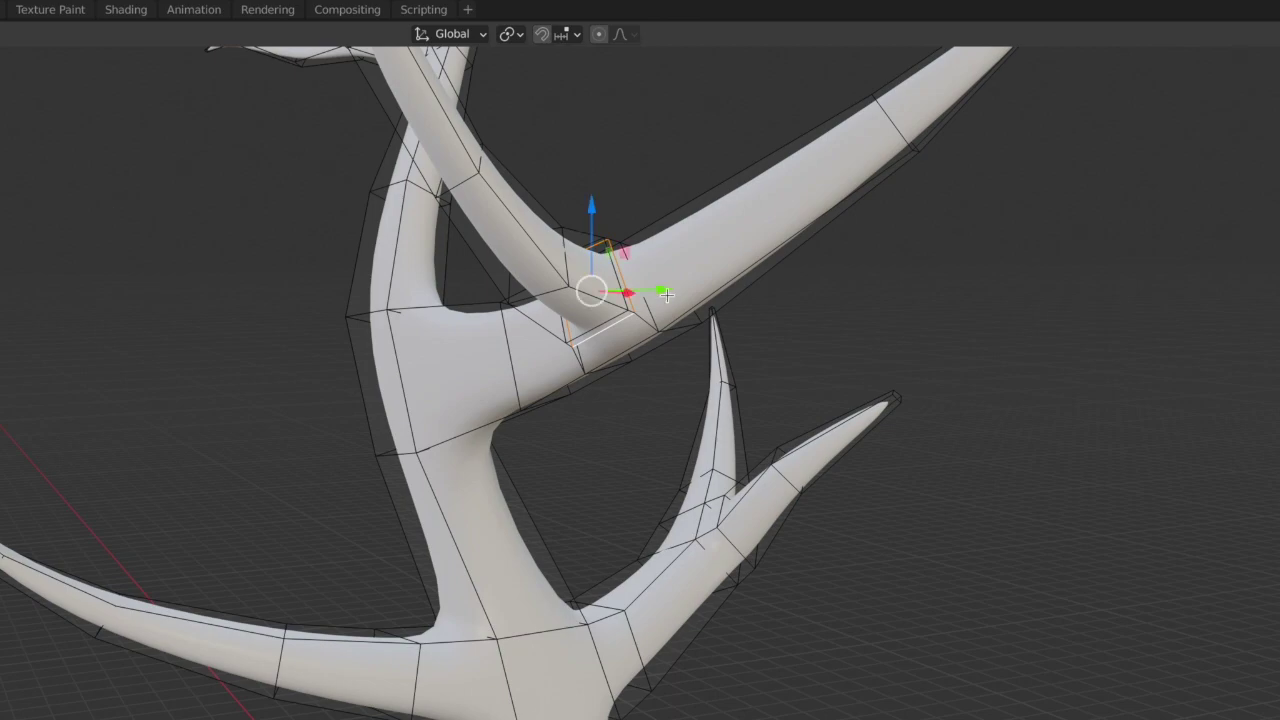
{"action": "middle_click_drag", "start_coordinate": [610, 310], "coordinate": [668, 316]}
{"action": "left_click_drag", "start_coordinate": [591, 178], "coordinate": [600, 183]}
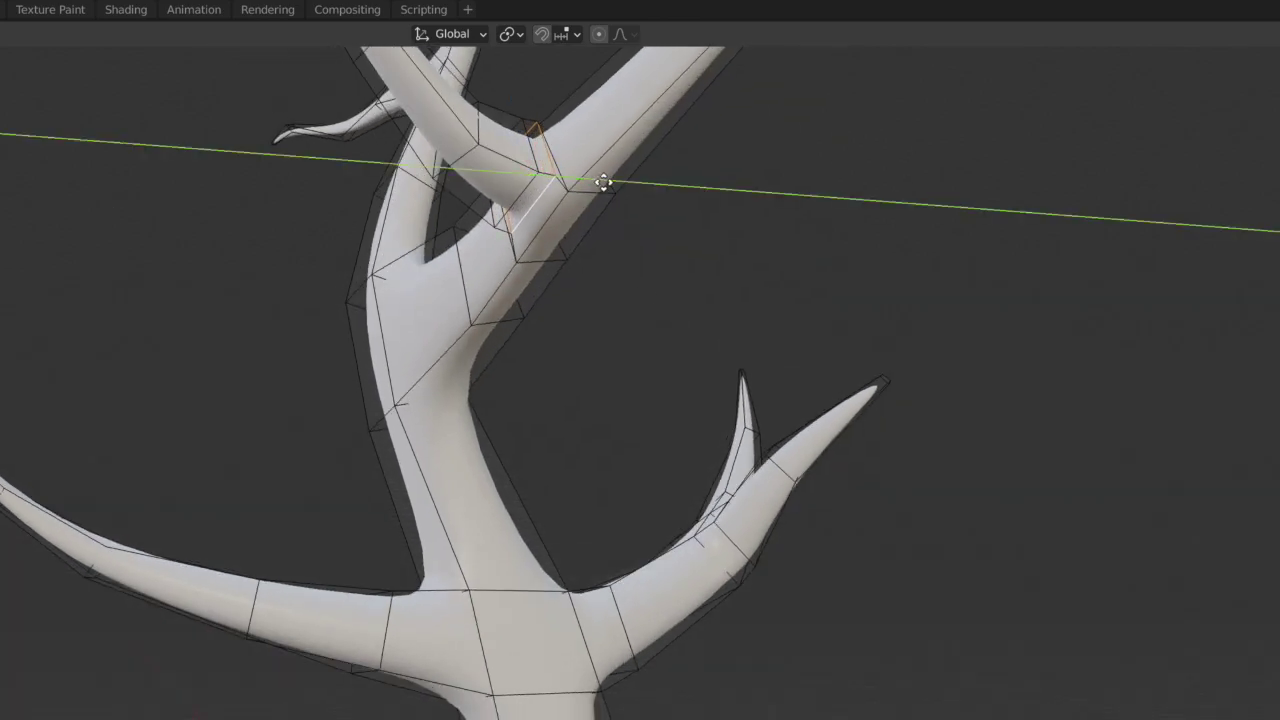